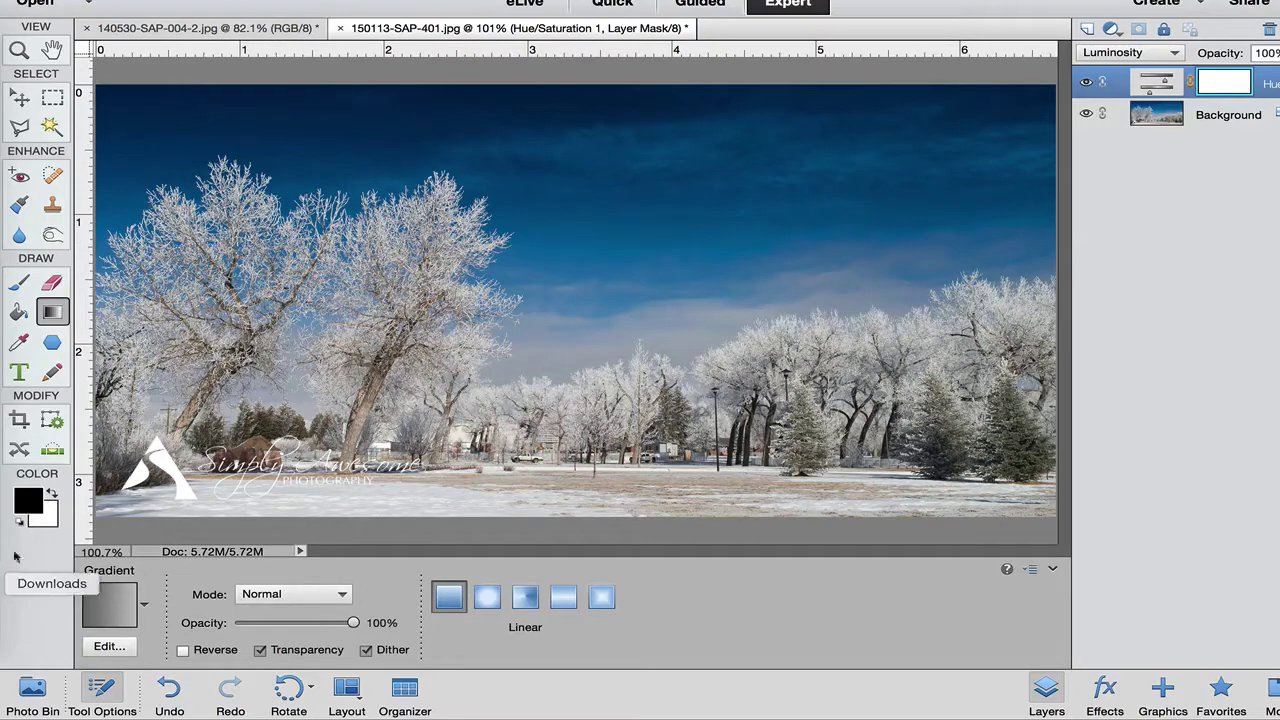
- Compare the snowy trees photo with its Hue/Saturation adjustment hidden and then shown again
click(8, 480)
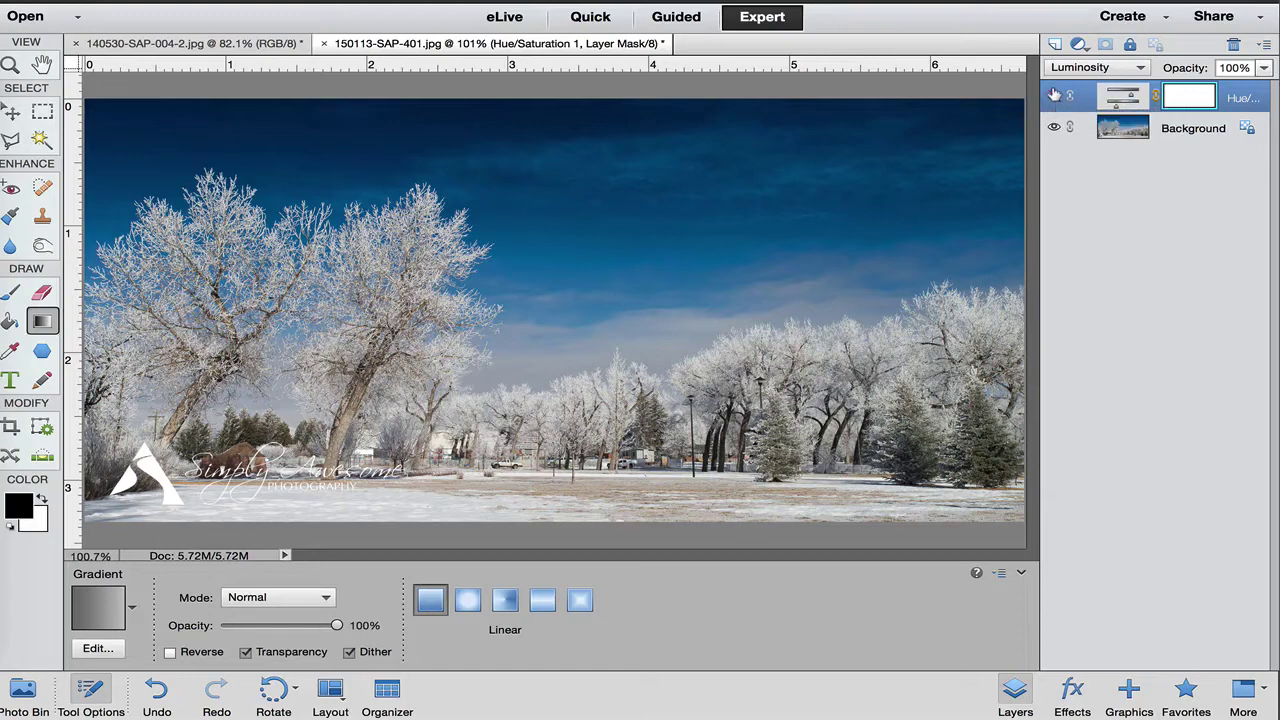
click(1054, 95)
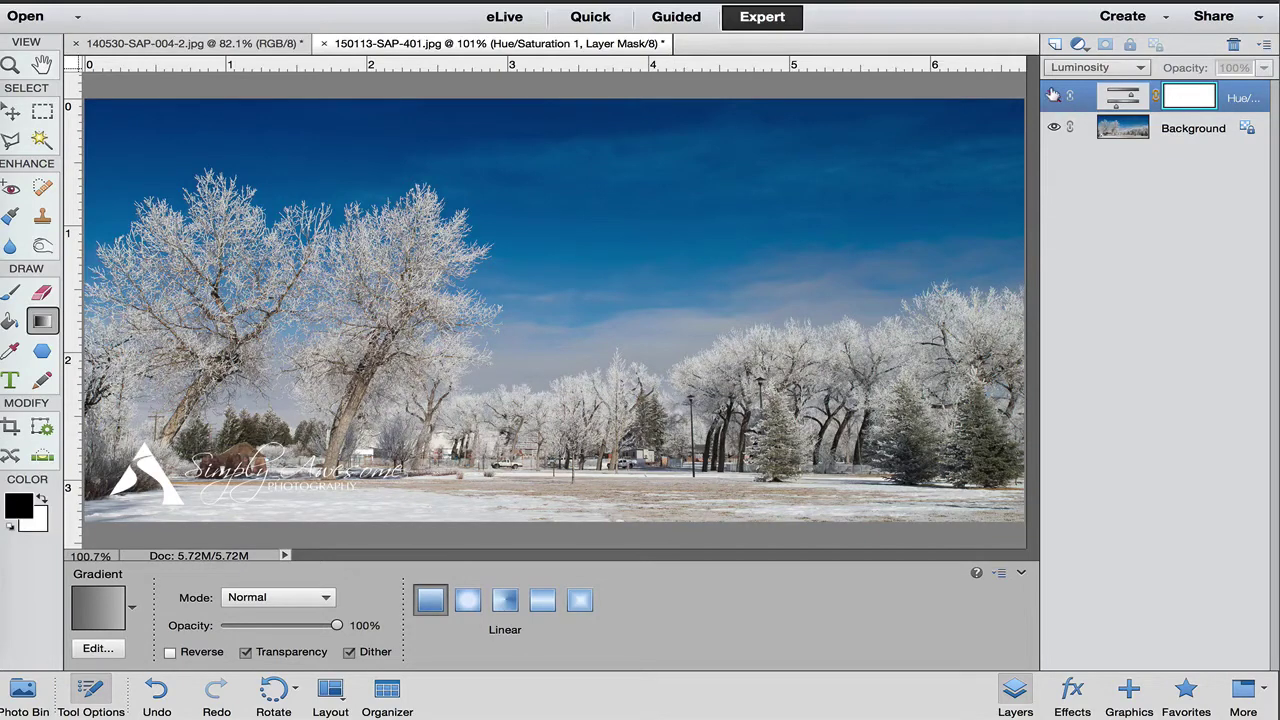
click(1053, 94)
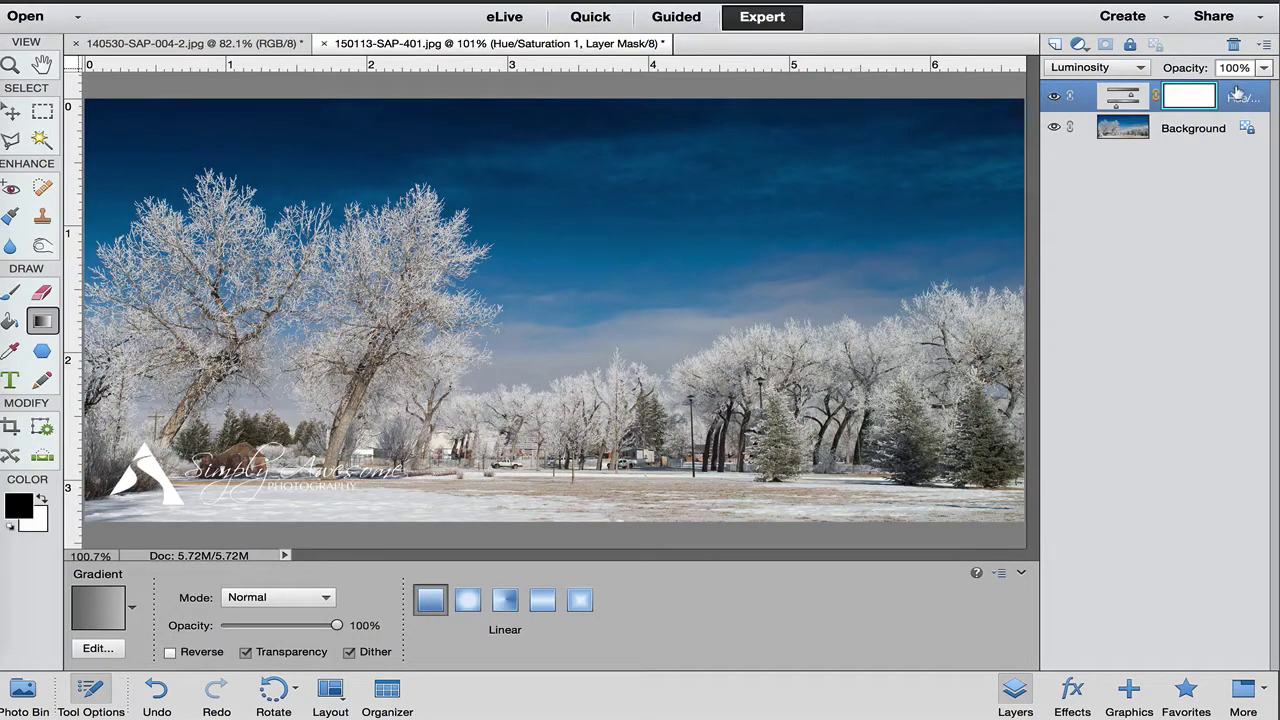
- Delete the Hue/Saturation adjustment layer, leaving just the Background, and refresh the Layers panel
drag(1235, 94, 1229, 45)
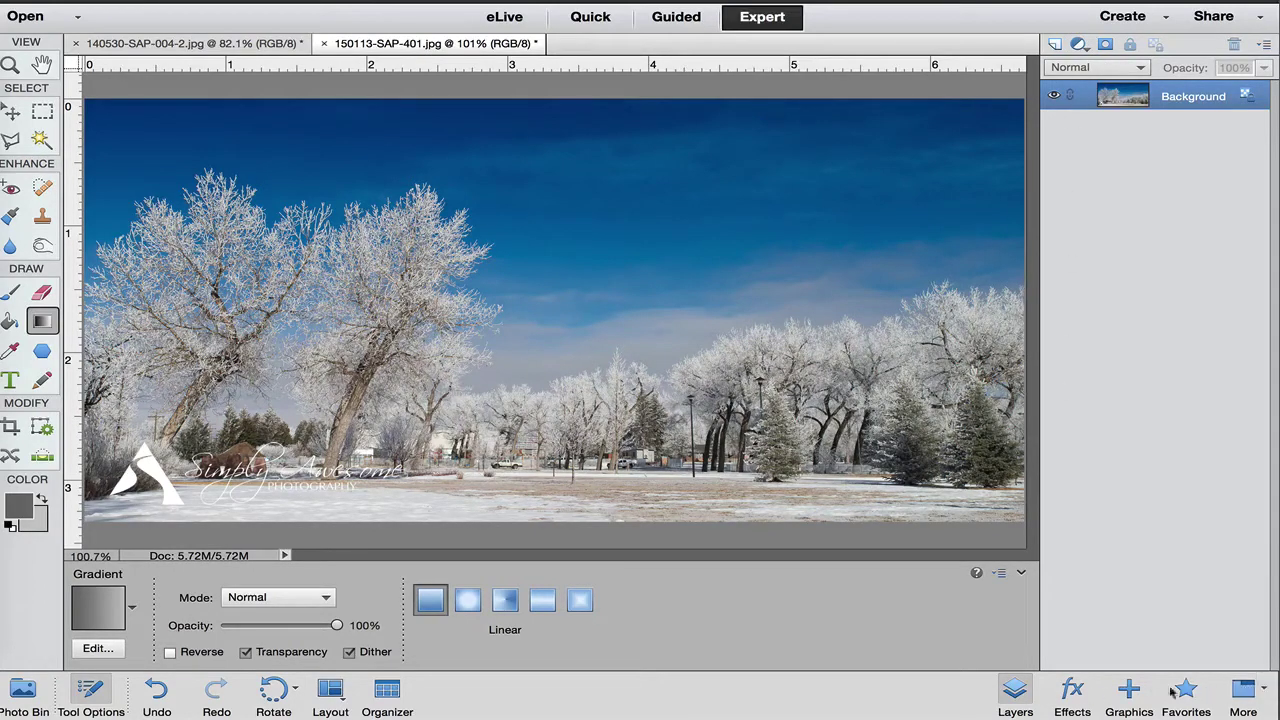
click(1015, 690)
click(1015, 690)
- Add a new Hue/Saturation adjustment layer above the Background with Luminosity blend mode
click(1079, 44)
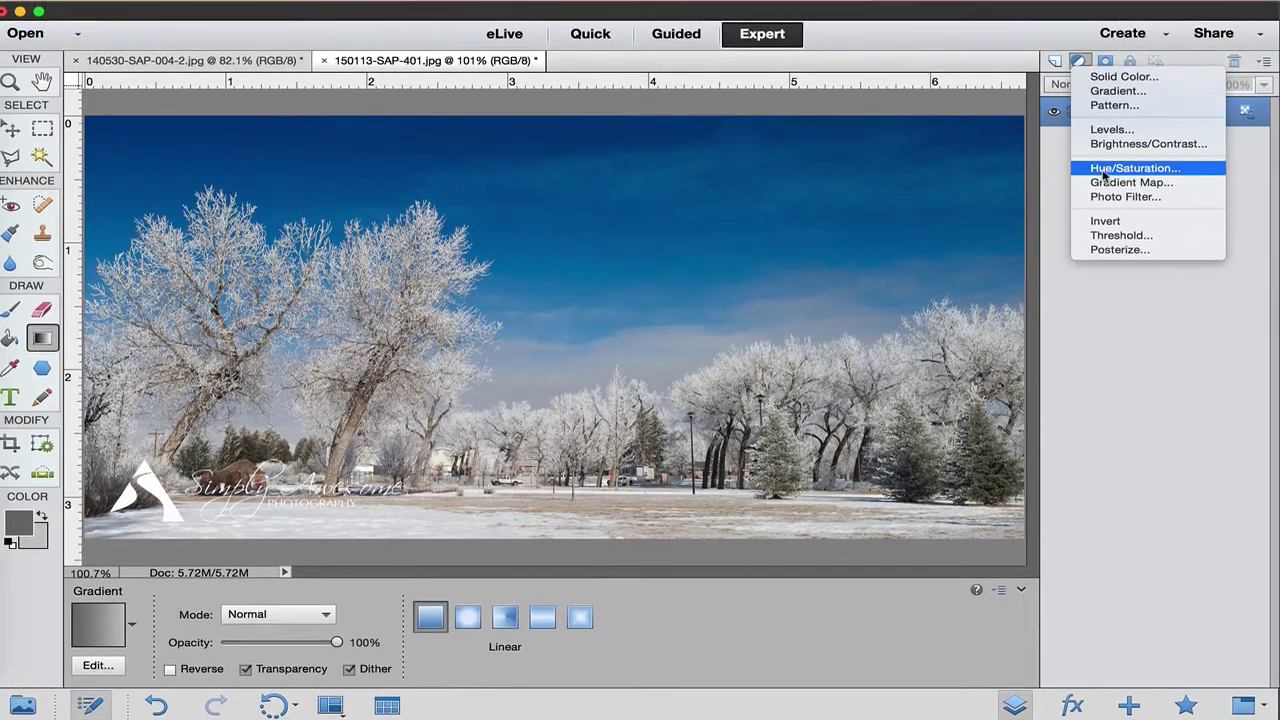
click(1103, 170)
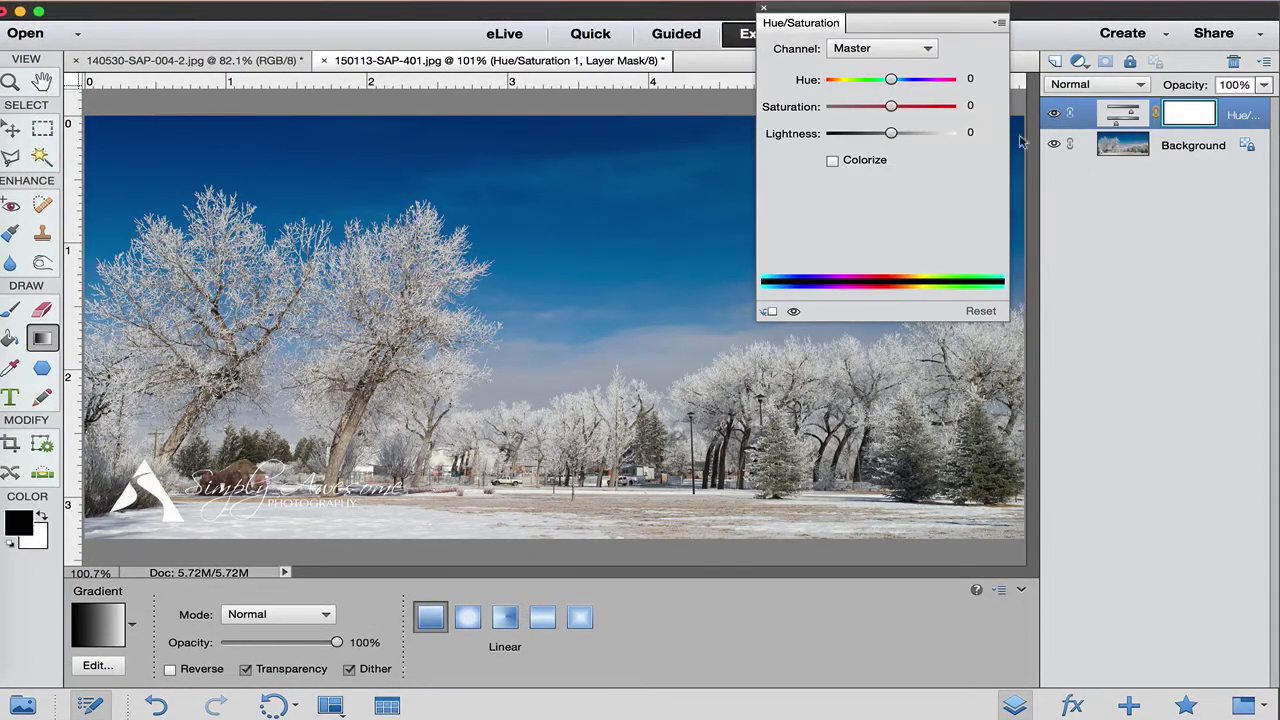
click(1097, 84)
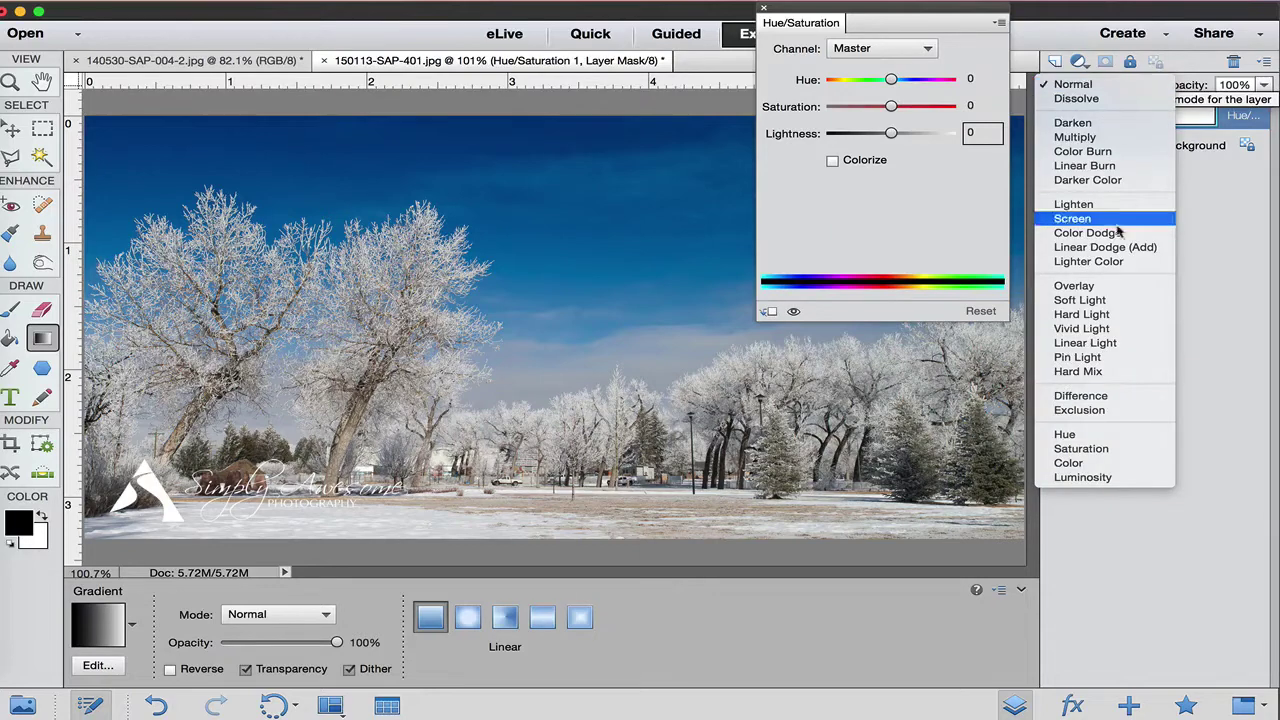
click(1110, 478)
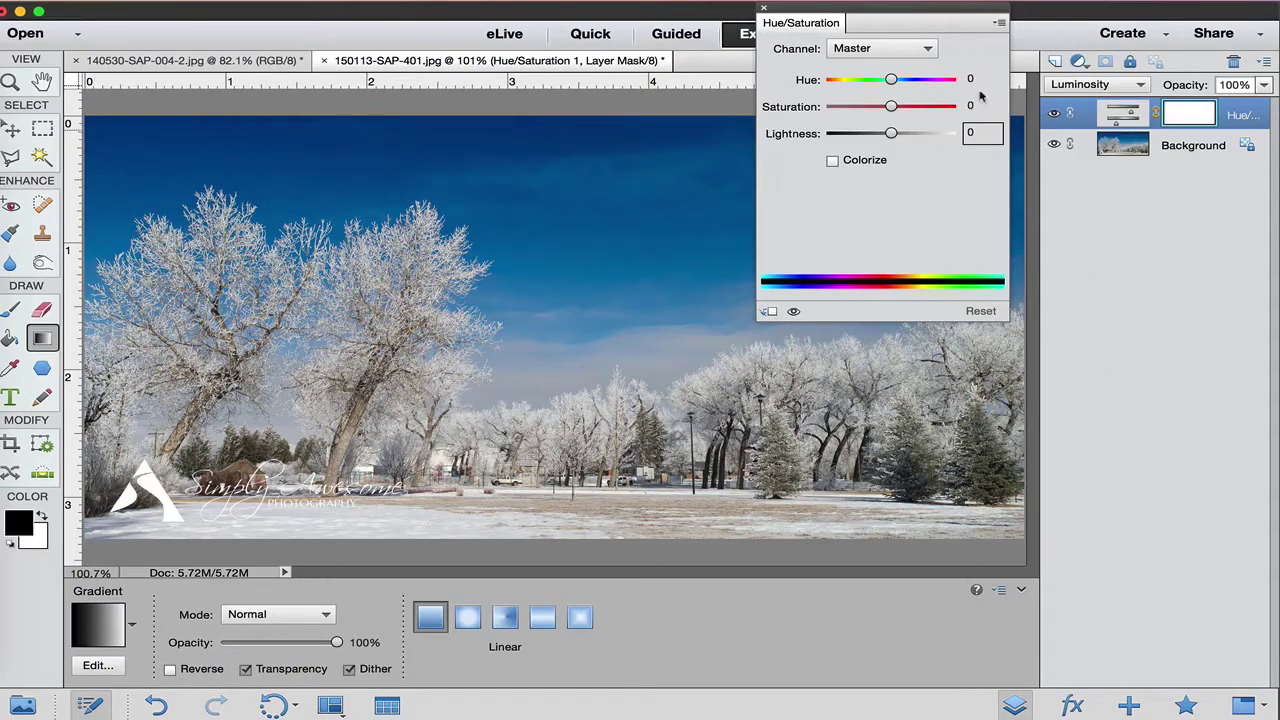
- Set Blues Lightness to -72 and Cyans Lightness to +4 in the Hue/Saturation settings
click(881, 50)
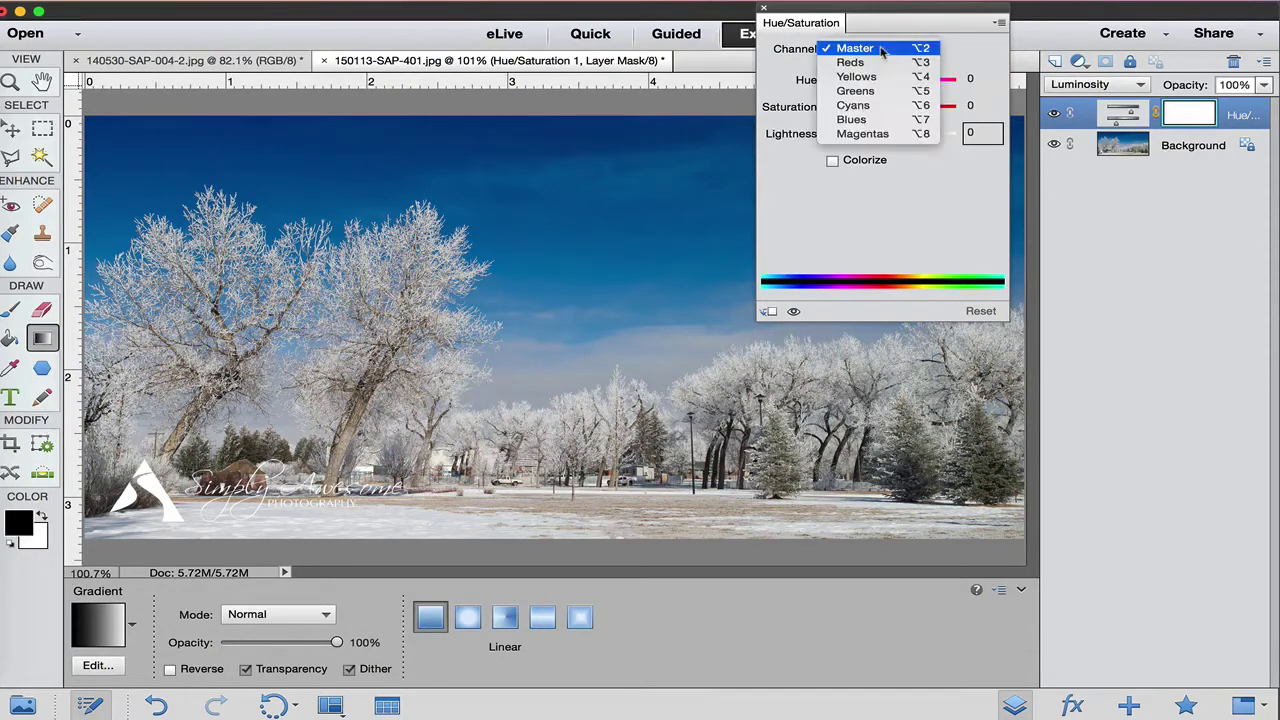
click(880, 120)
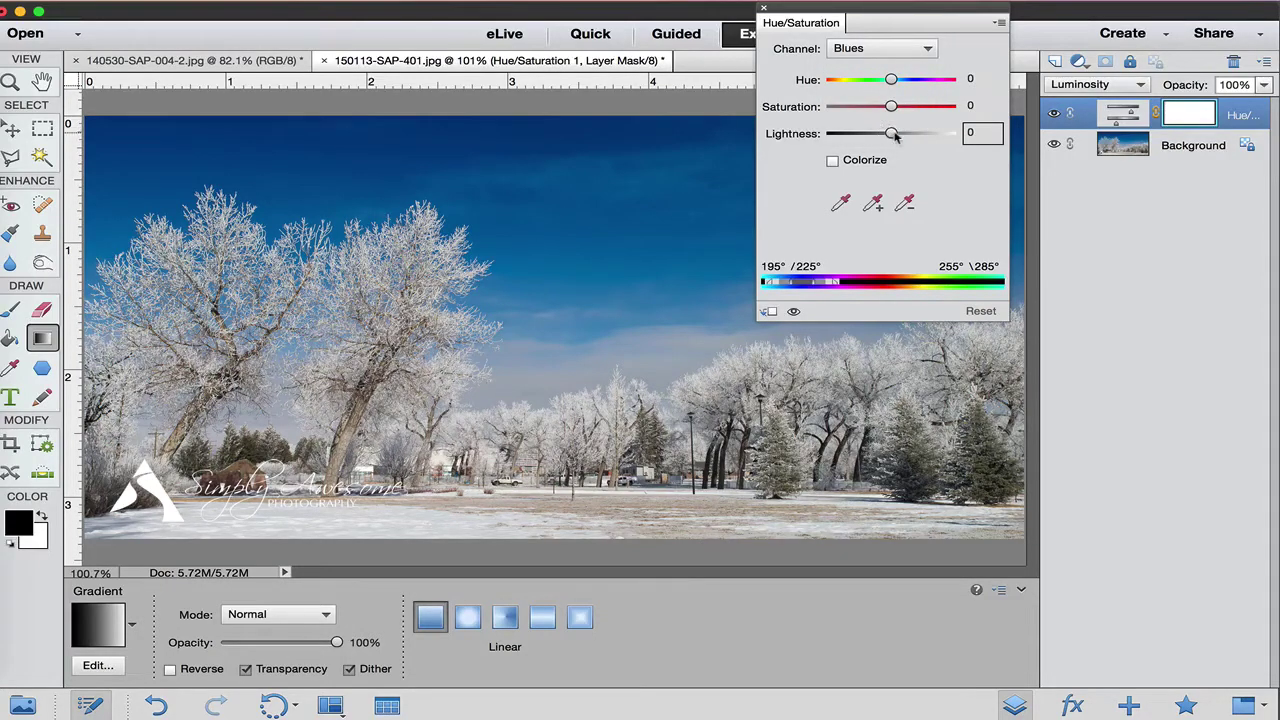
drag(895, 136, 847, 137)
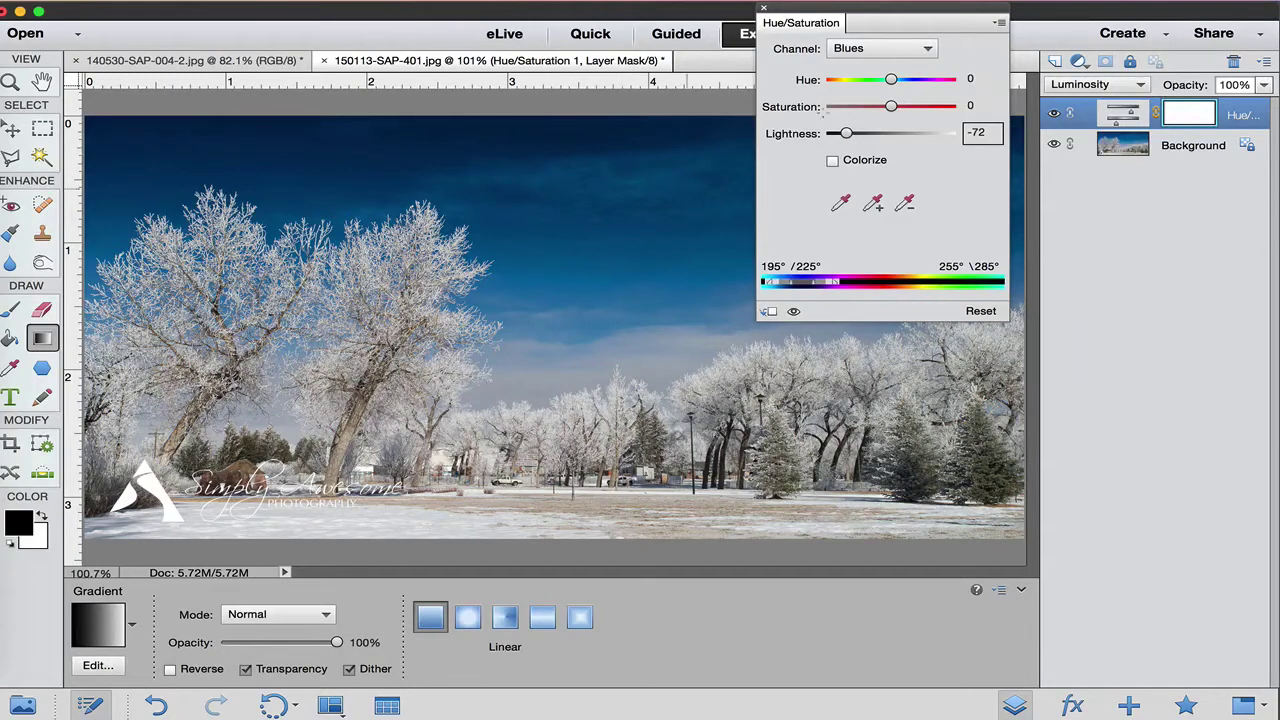
click(884, 48)
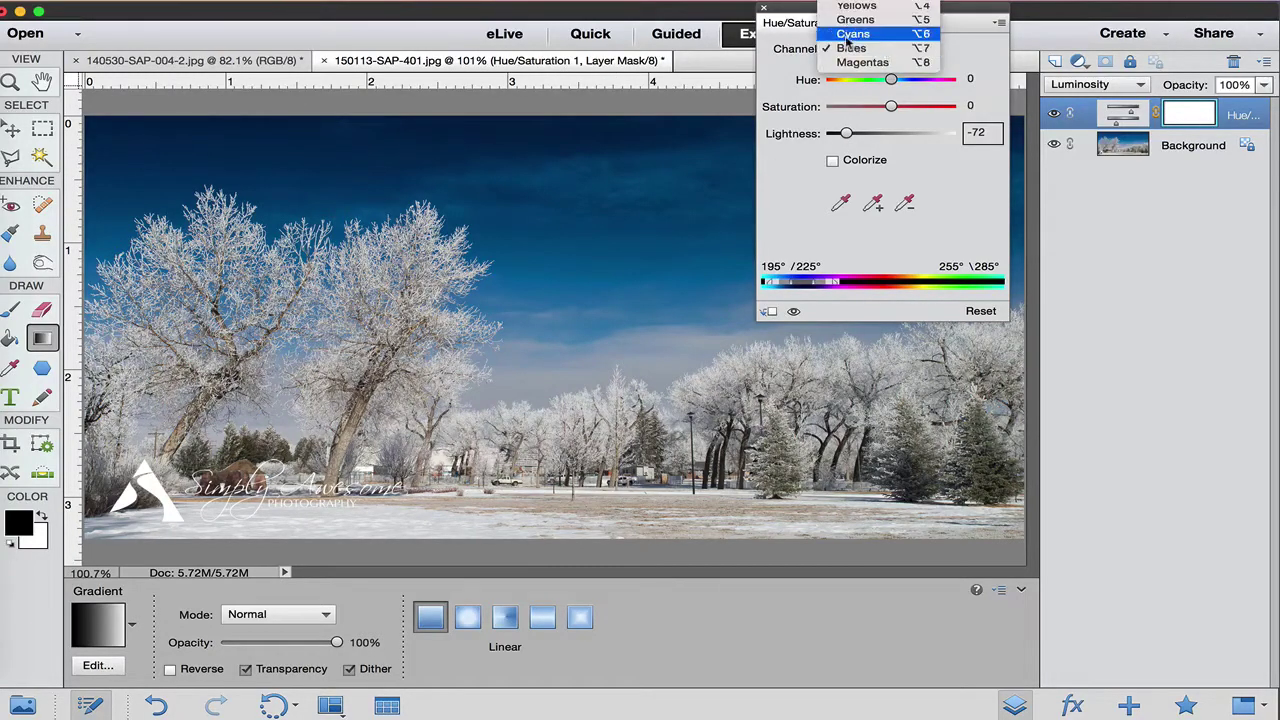
click(852, 34)
drag(891, 134, 895, 136)
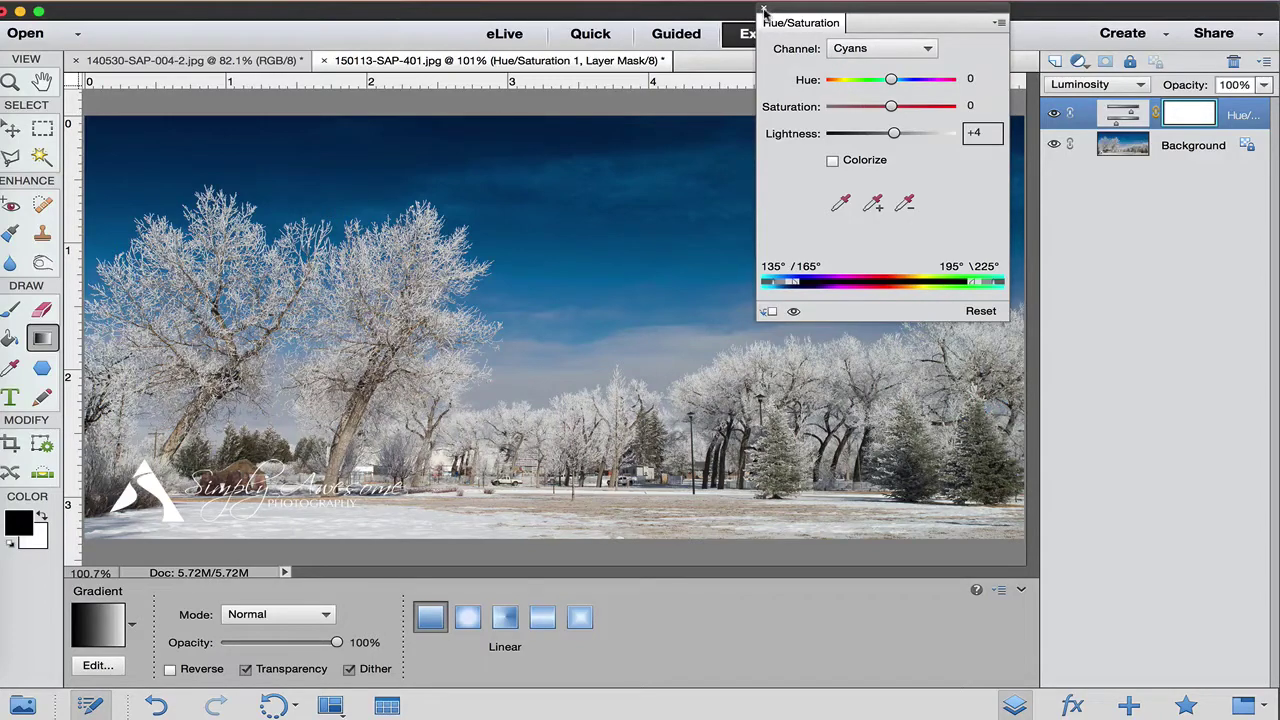
click(764, 11)
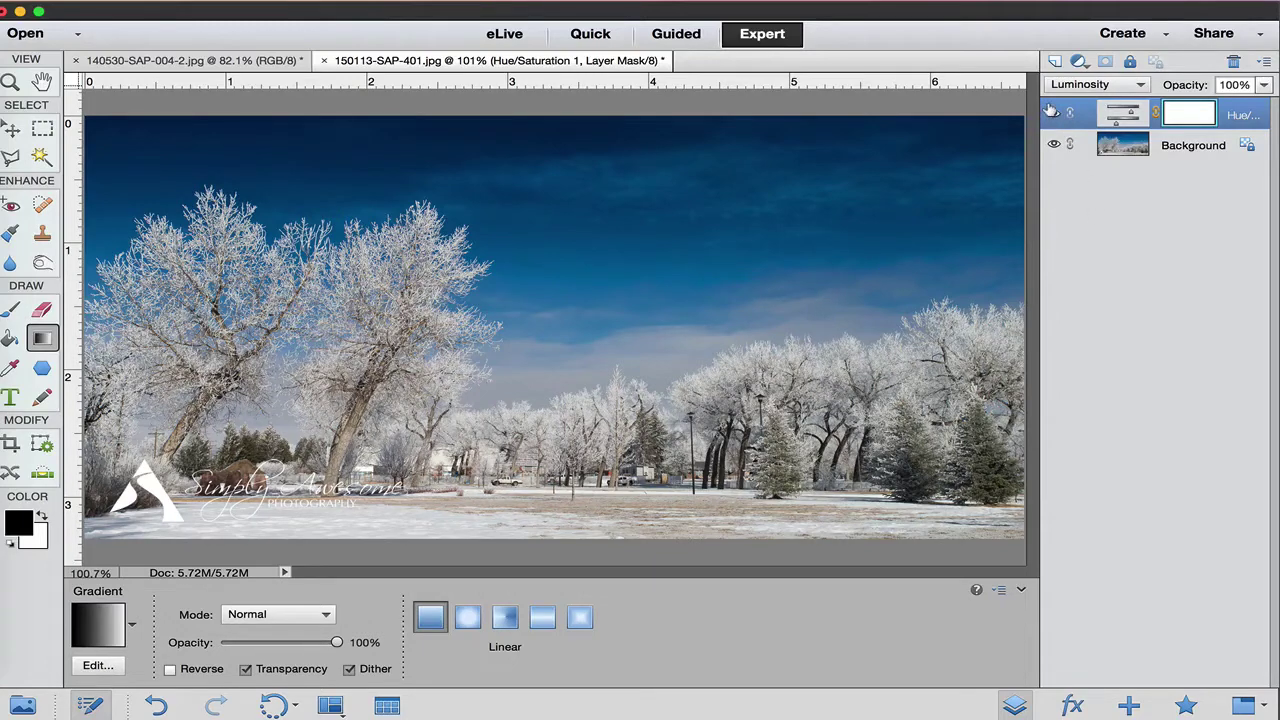
- Compare the adjustment off and on, then switch to the 140530-SAP-004-2.jpg cliff photo
click(1051, 111)
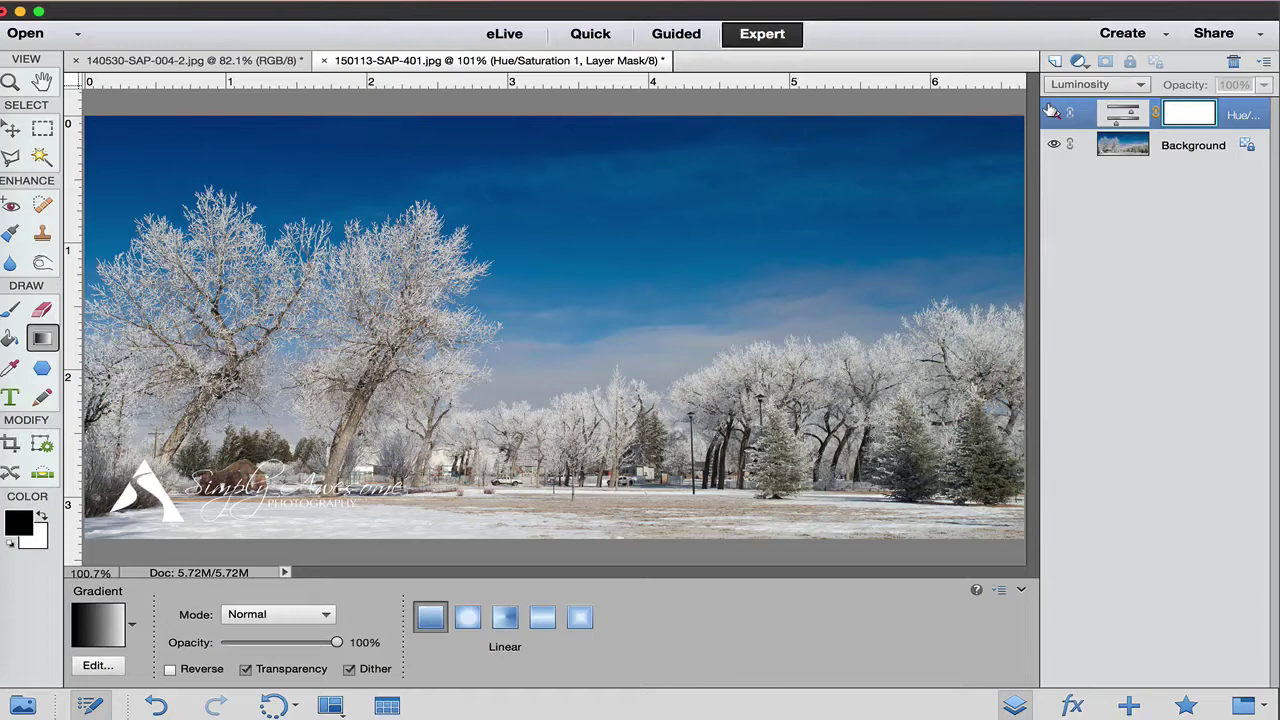
click(1051, 111)
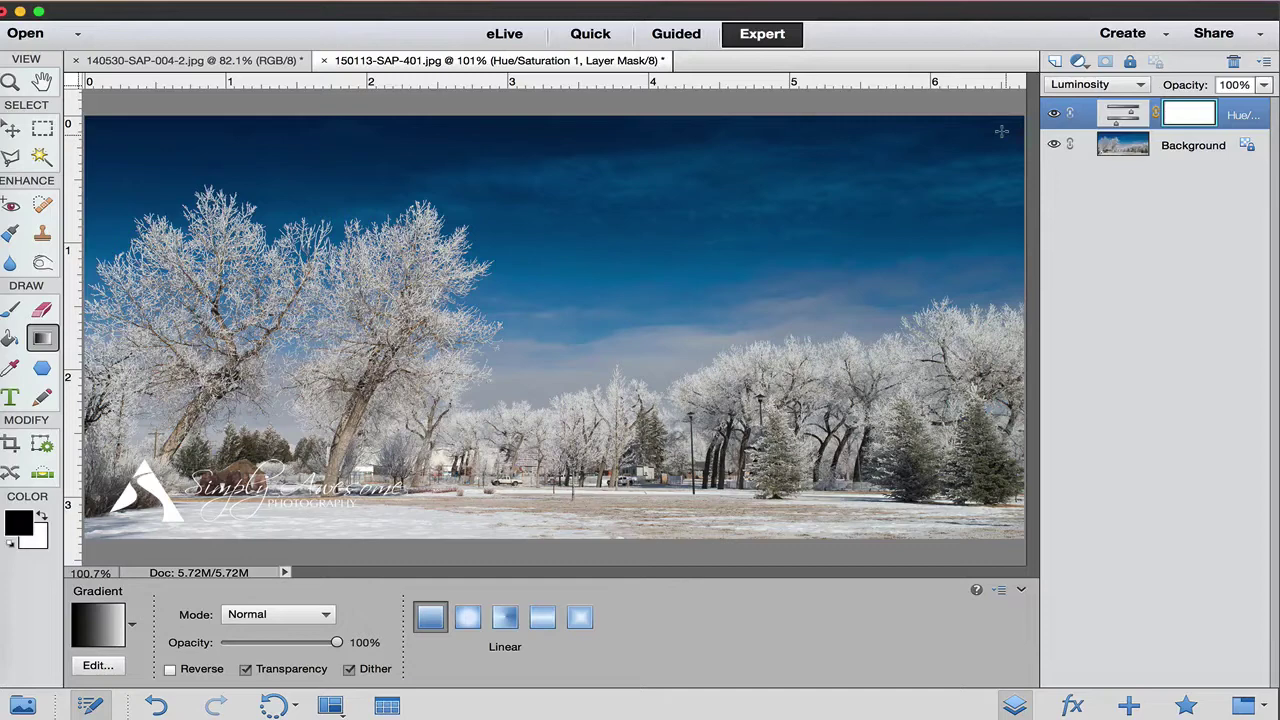
click(241, 62)
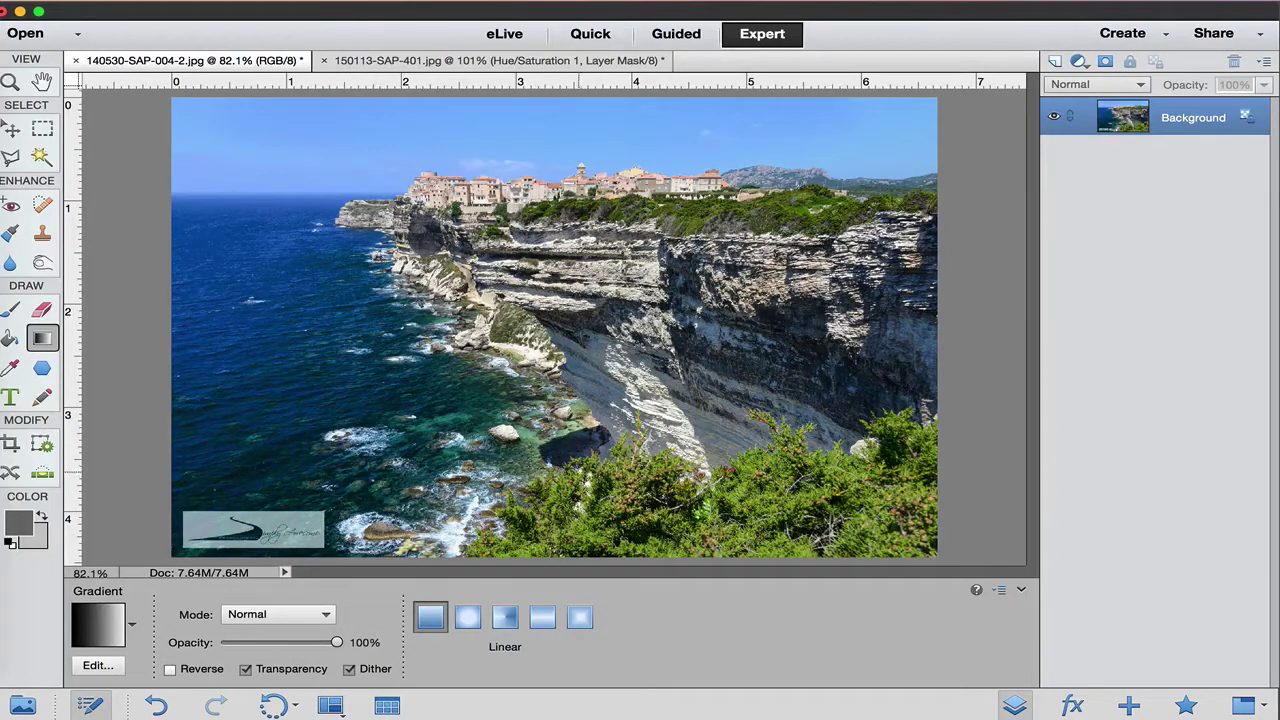
- Add a Hue/Saturation adjustment layer to the cliff photo, blended in Luminosity mode
click(1081, 62)
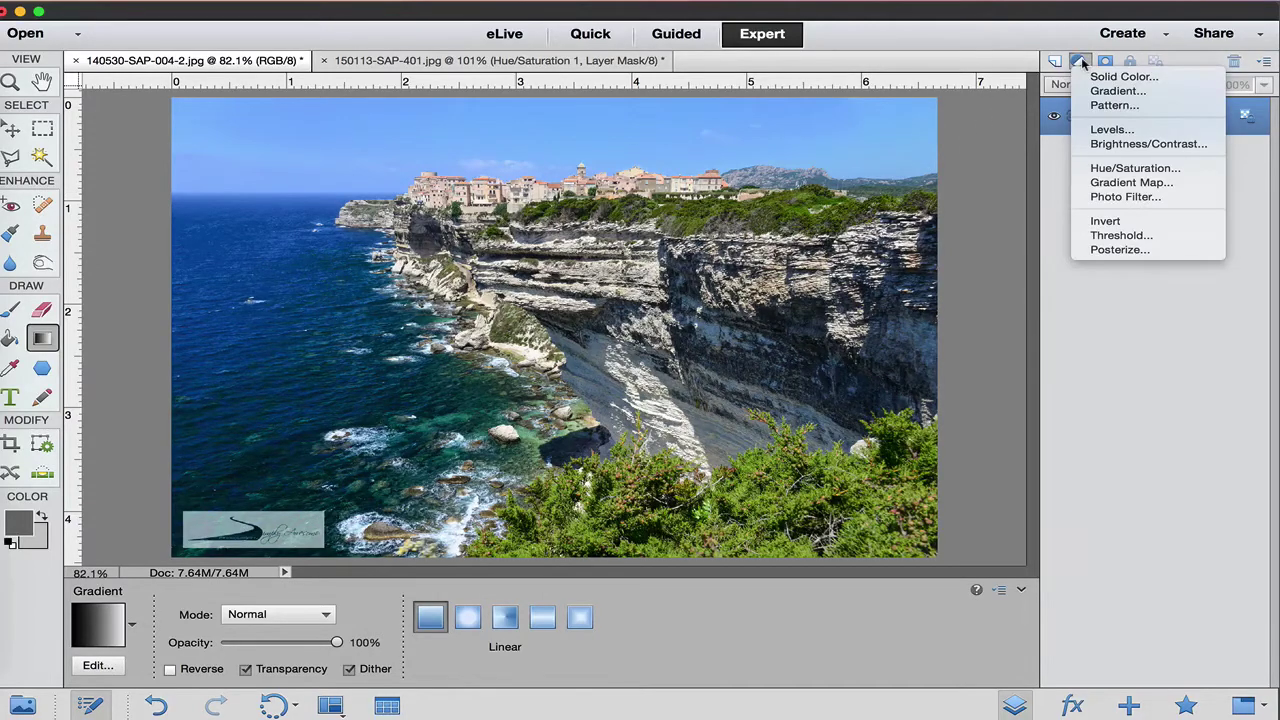
click(1124, 168)
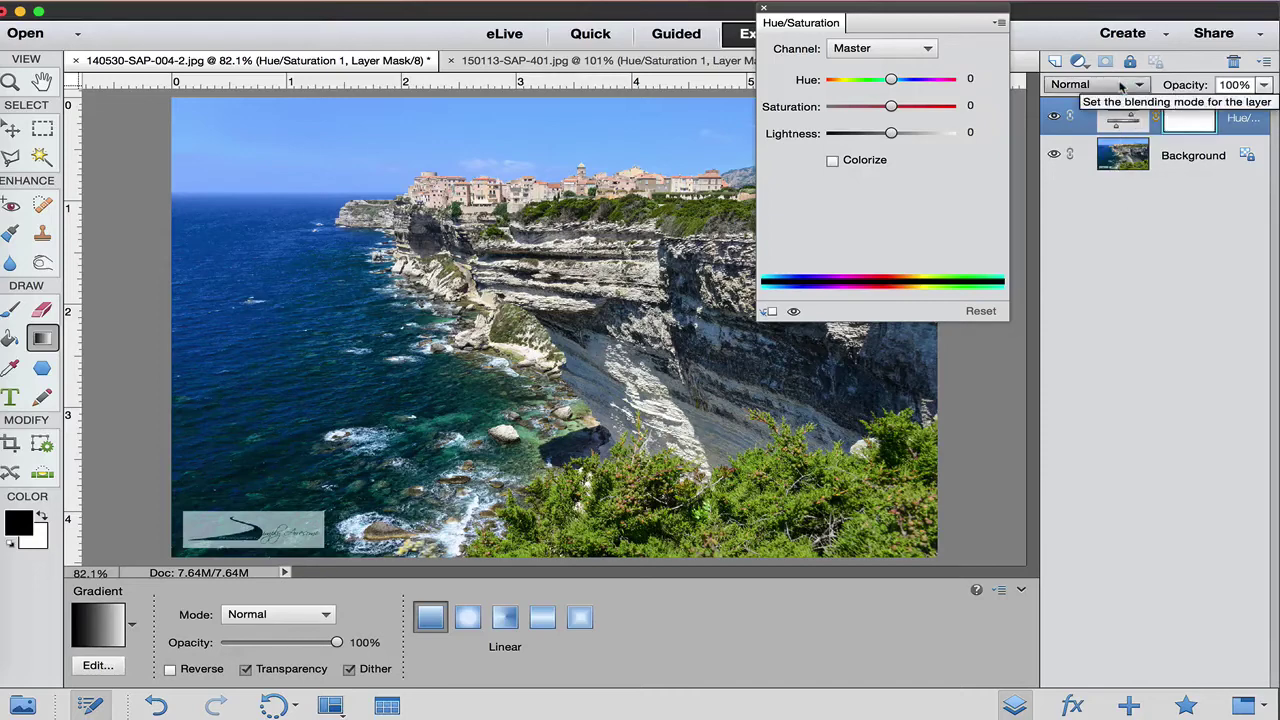
click(1120, 86)
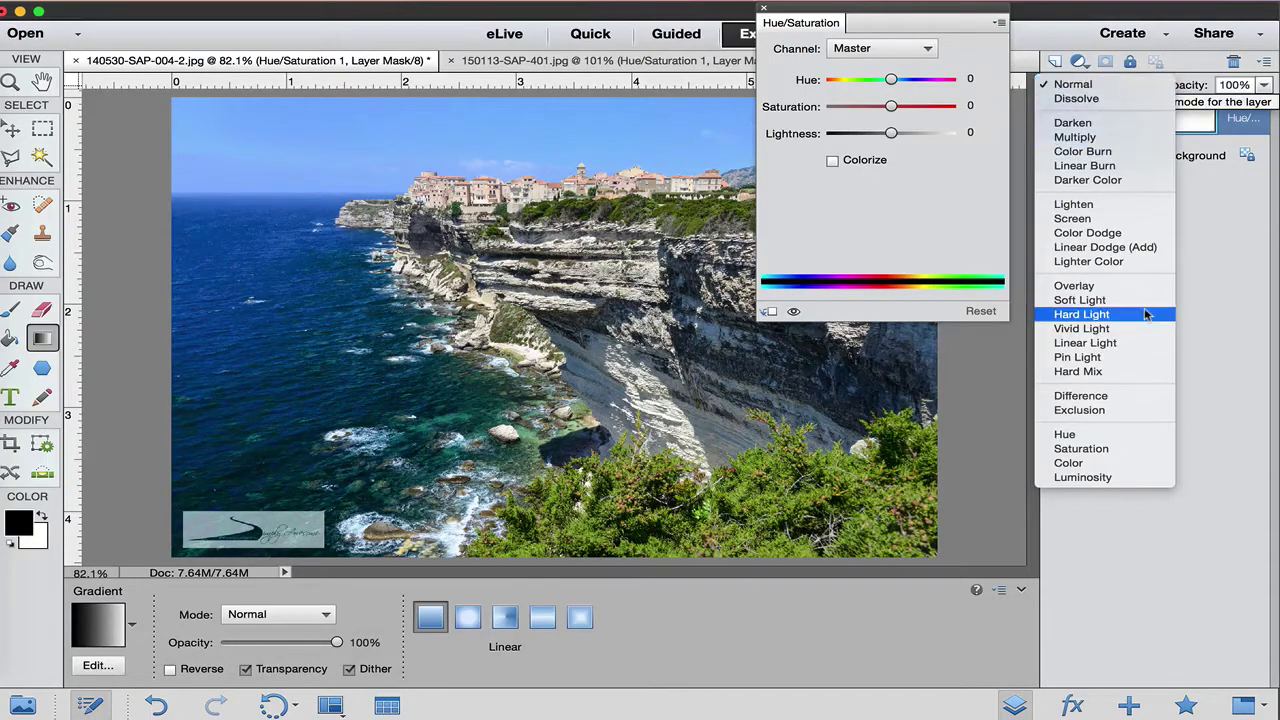
click(1078, 478)
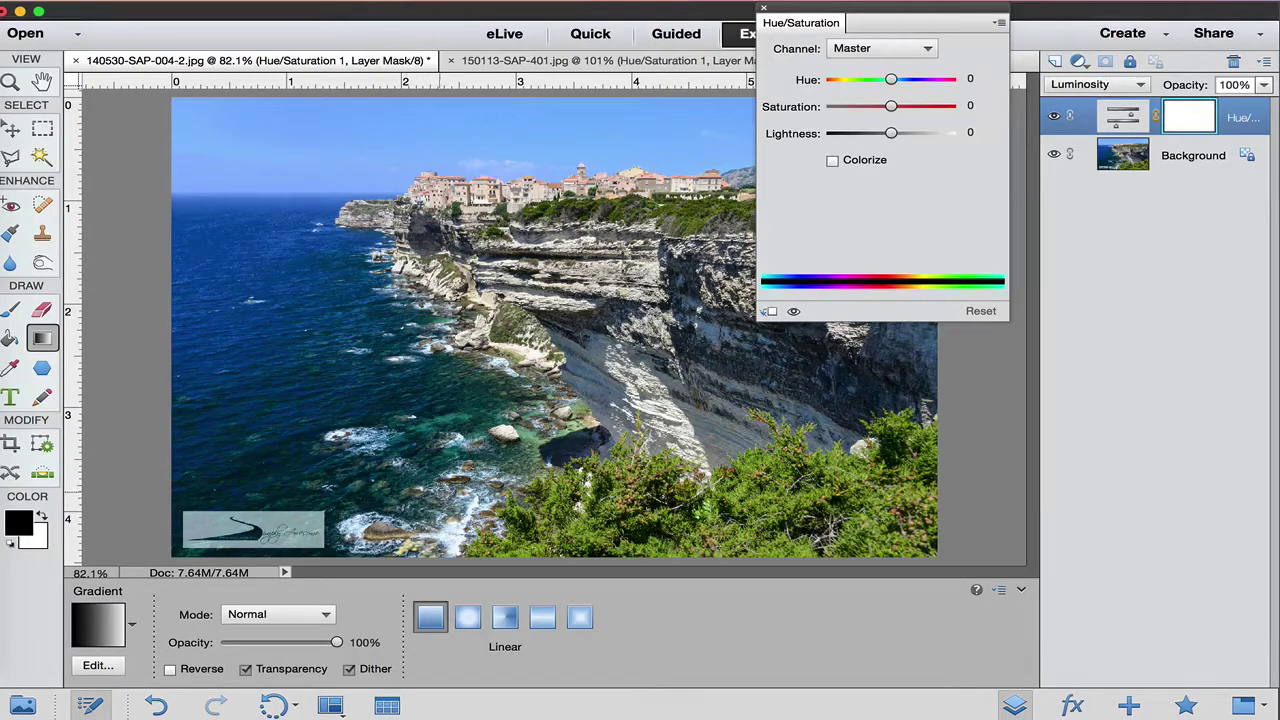
- Raise the Blues Lightness to +36 to brighten the sky and sea
click(911, 49)
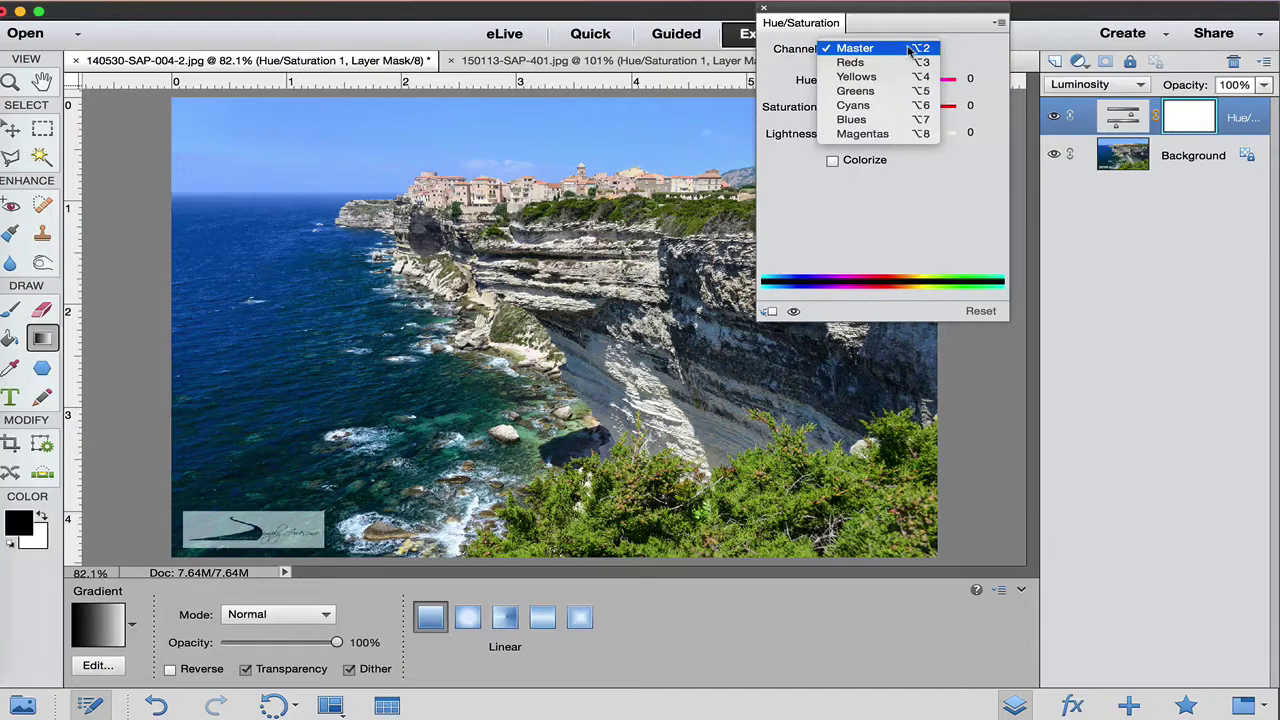
click(877, 120)
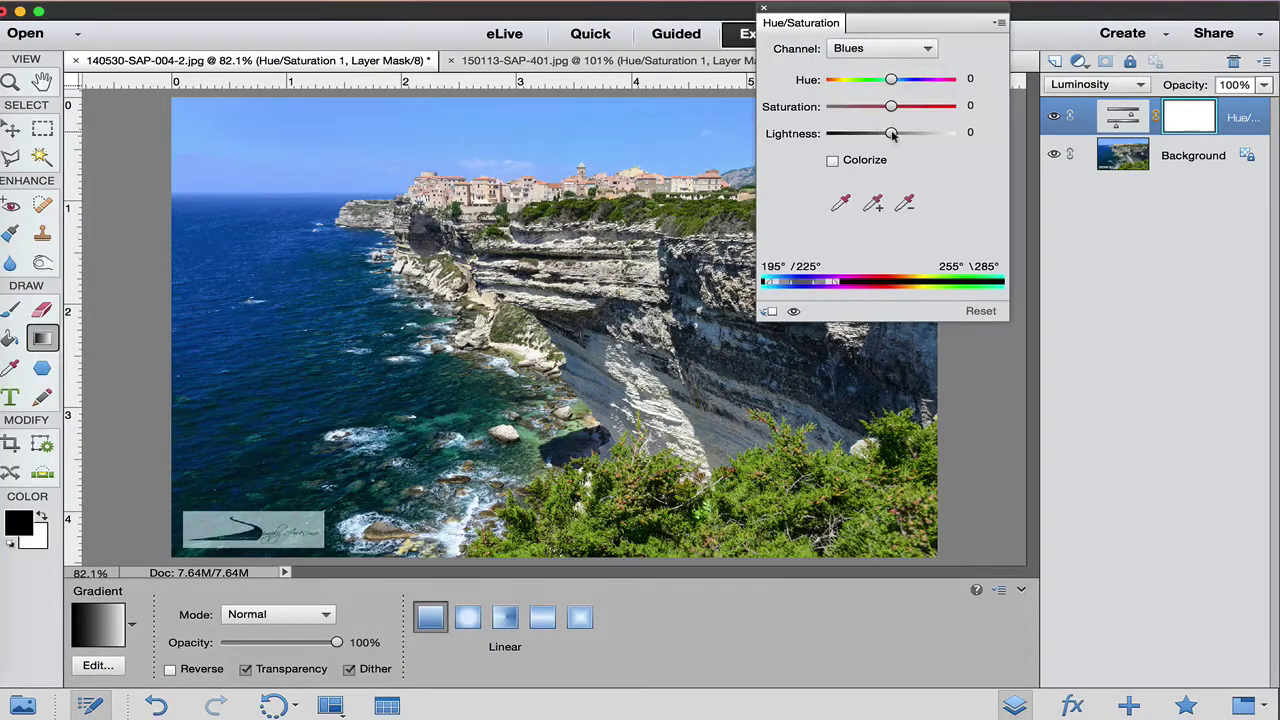
drag(892, 134, 913, 133)
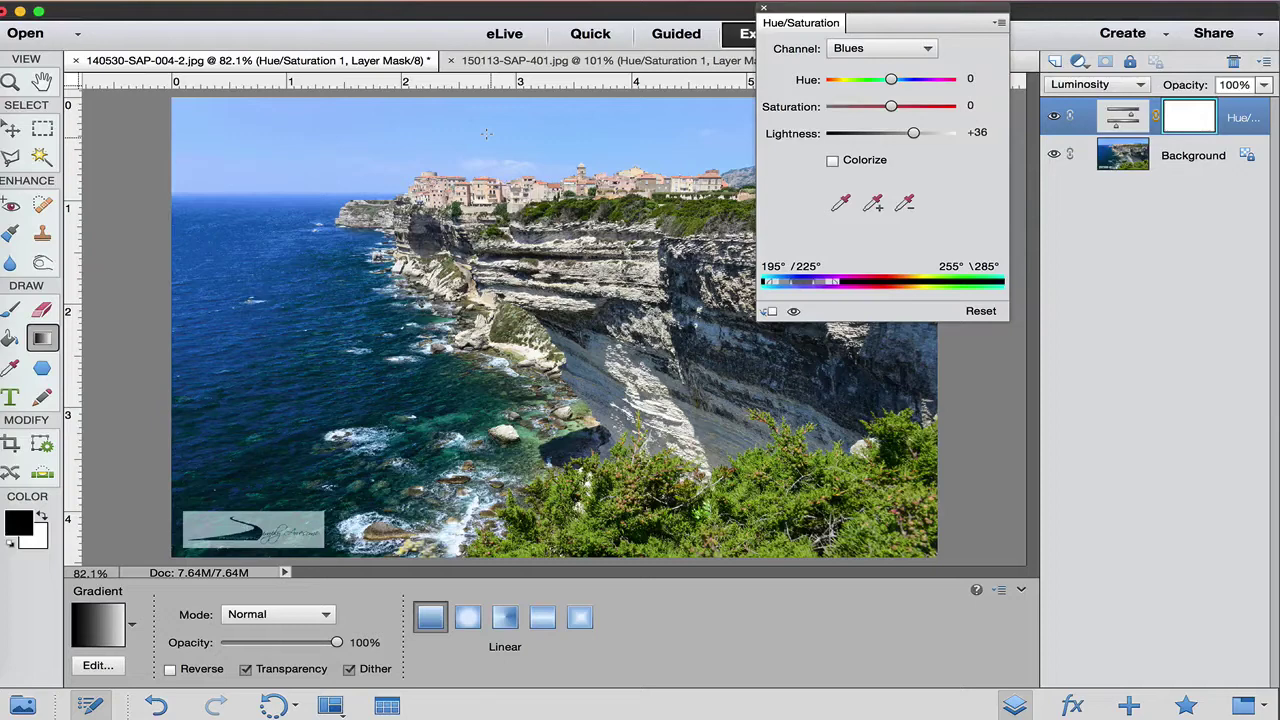
- Set Greens Lightness to +51, then Master Lightness to +7
click(918, 48)
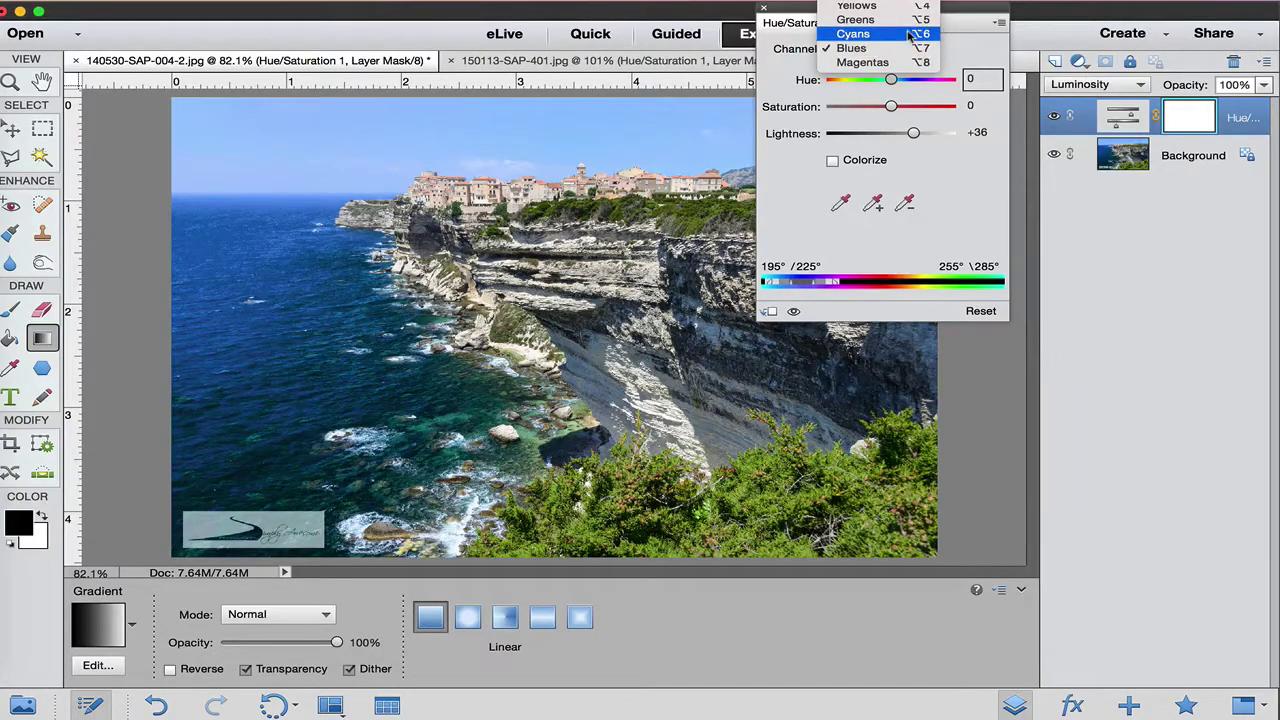
click(896, 20)
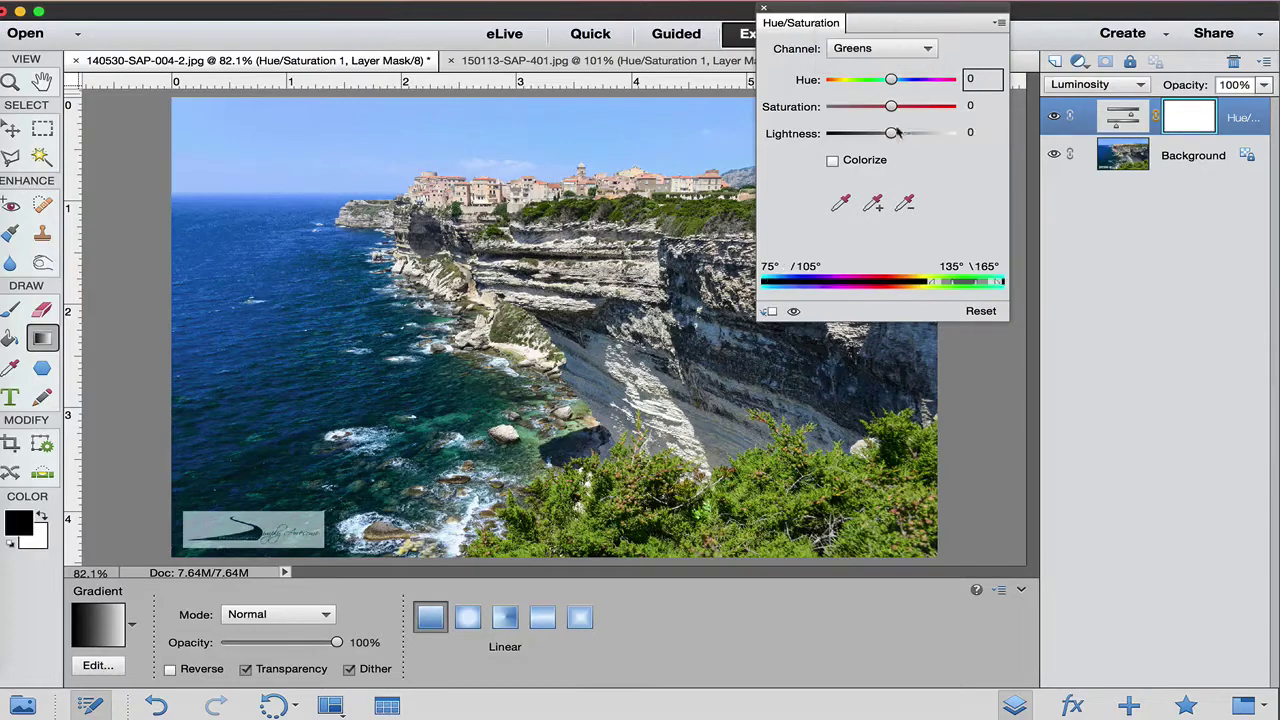
drag(891, 134, 922, 136)
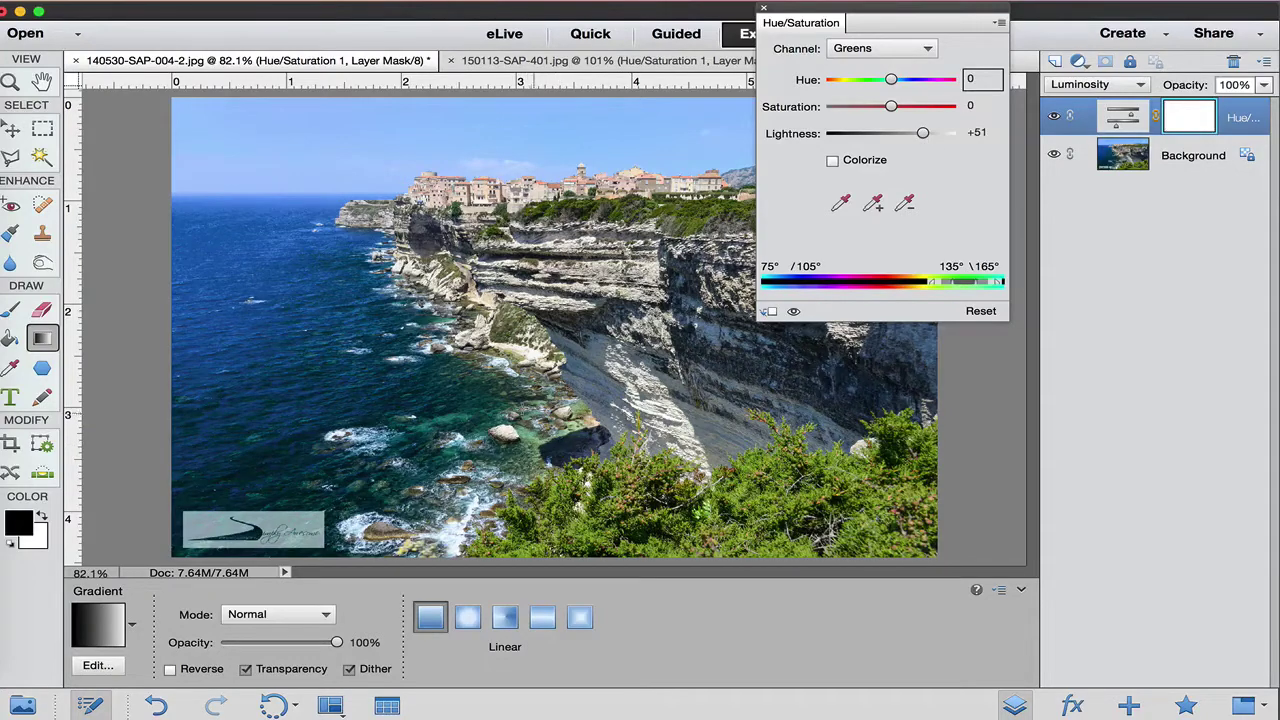
click(885, 50)
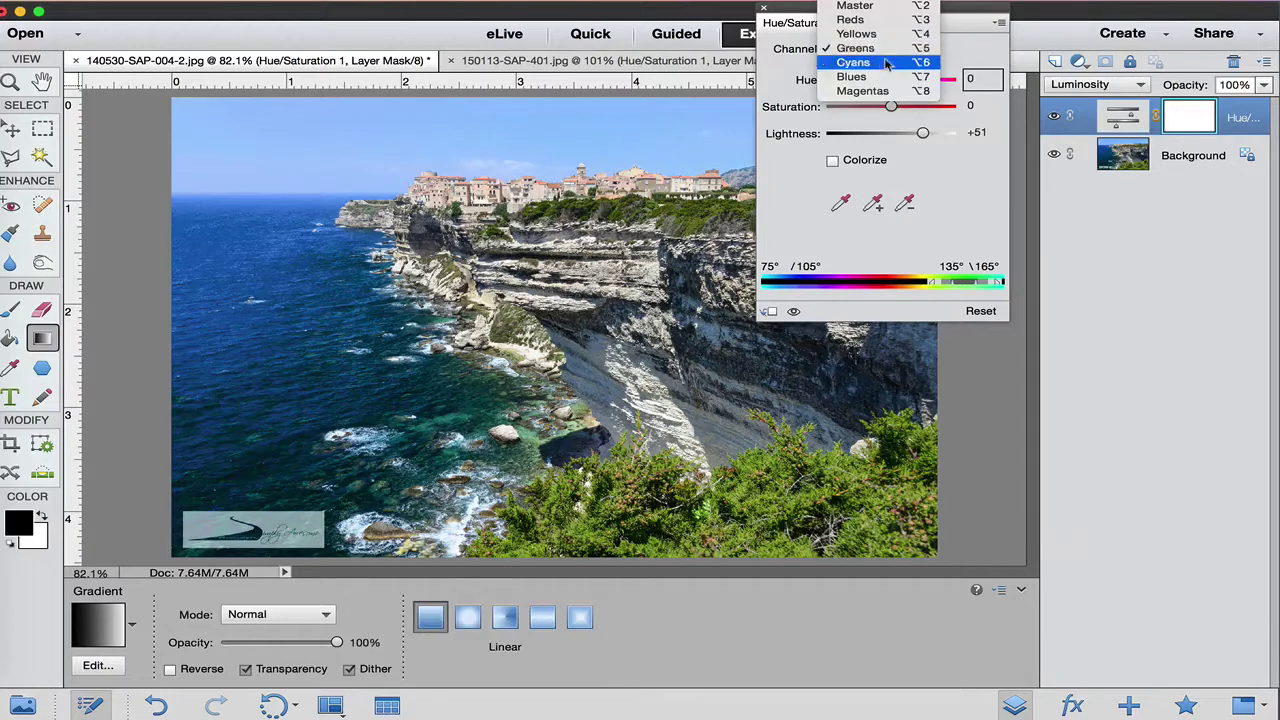
click(885, 6)
drag(891, 133, 895, 133)
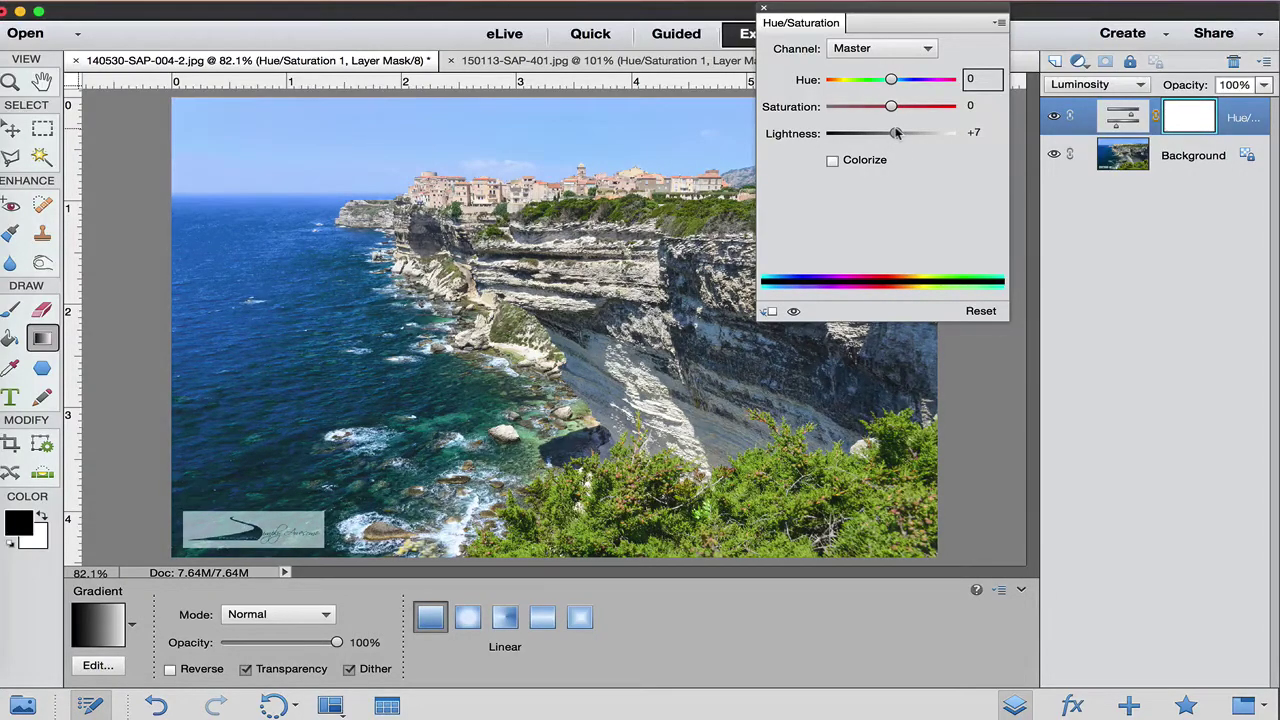
- Display the white layer mask alone on canvas and confirm black foreground over white background
alt+click(1189, 113)
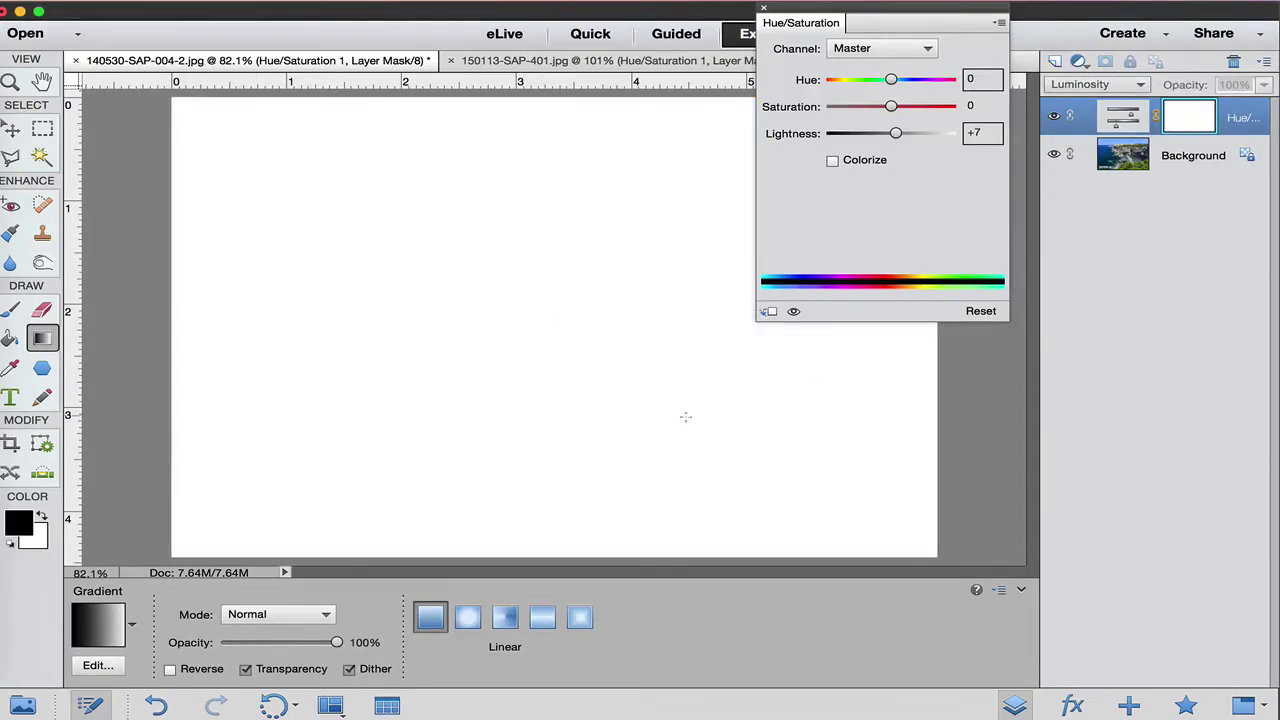
click(765, 10)
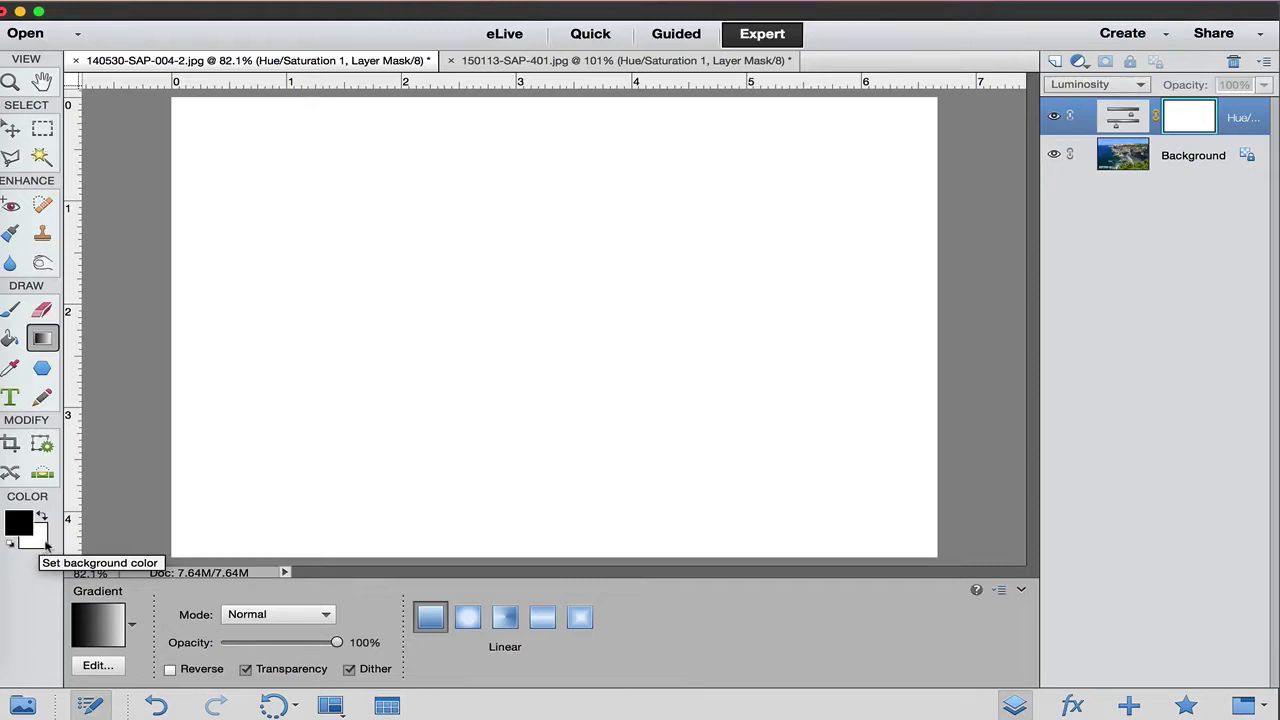
key(x)
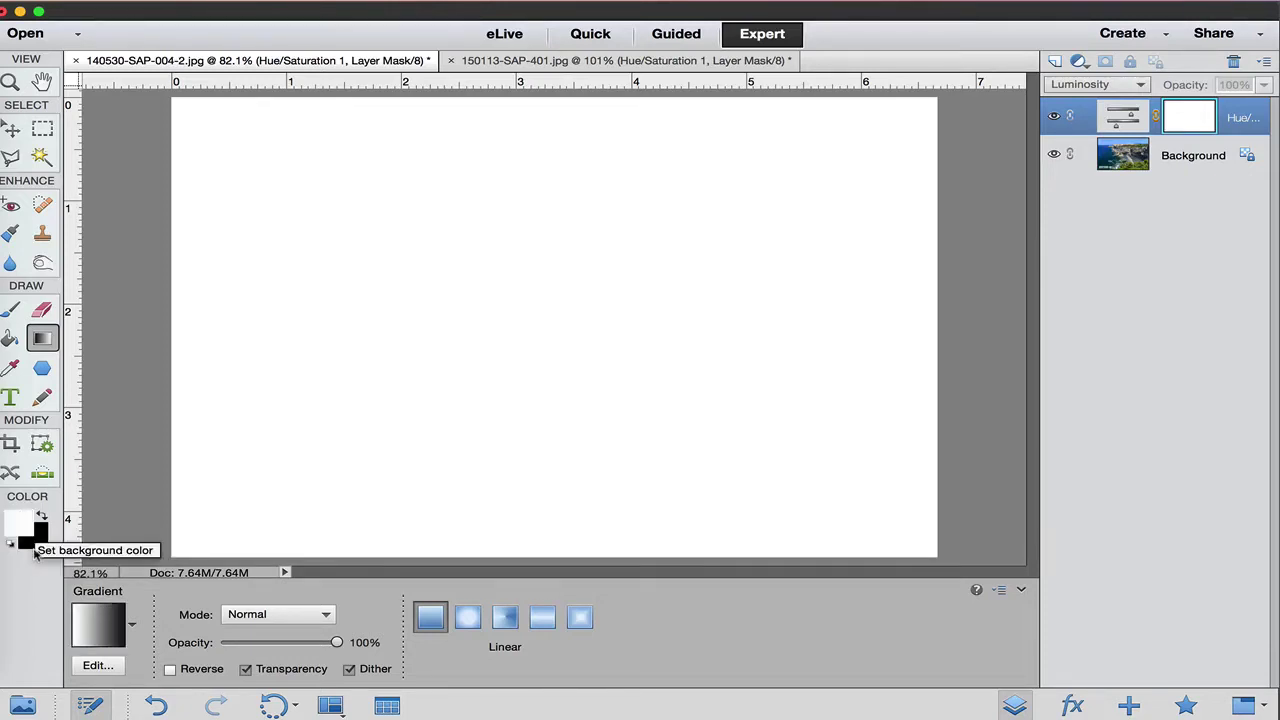
key(x)
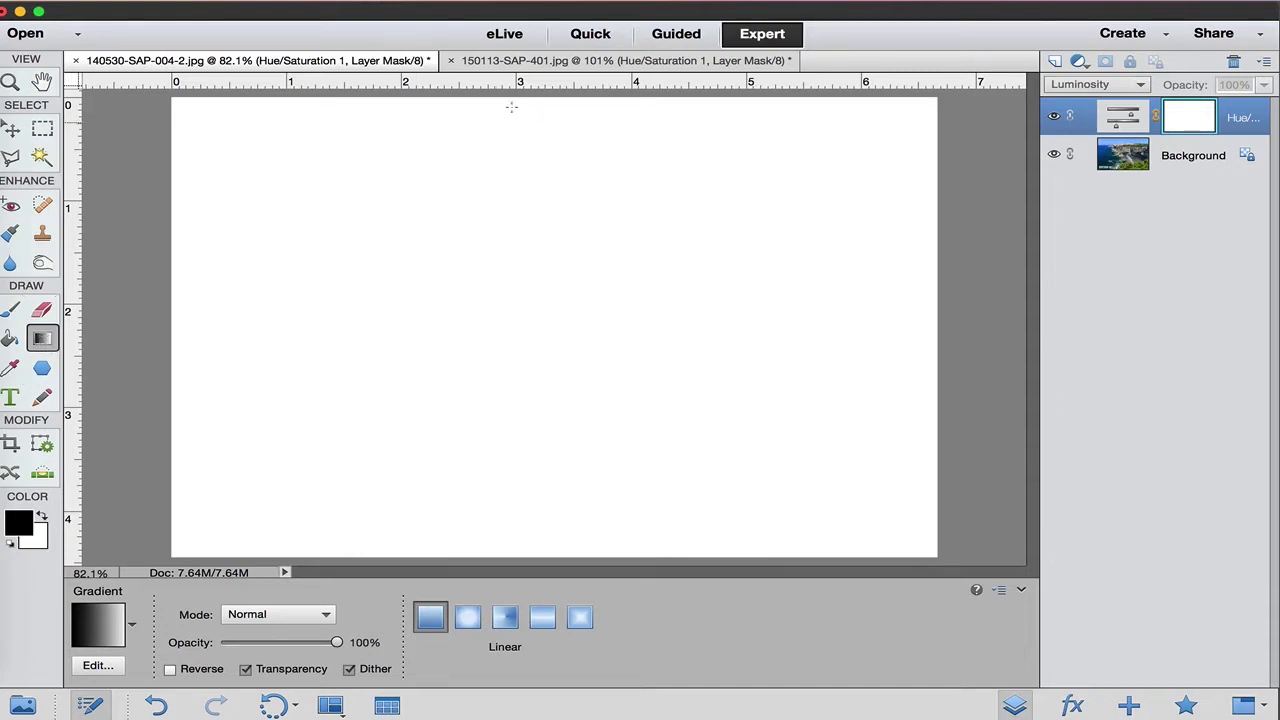
- Draw a top-to-bottom black-to-white gradient on the mask, then return to viewing the photo
drag(526, 93, 535, 557)
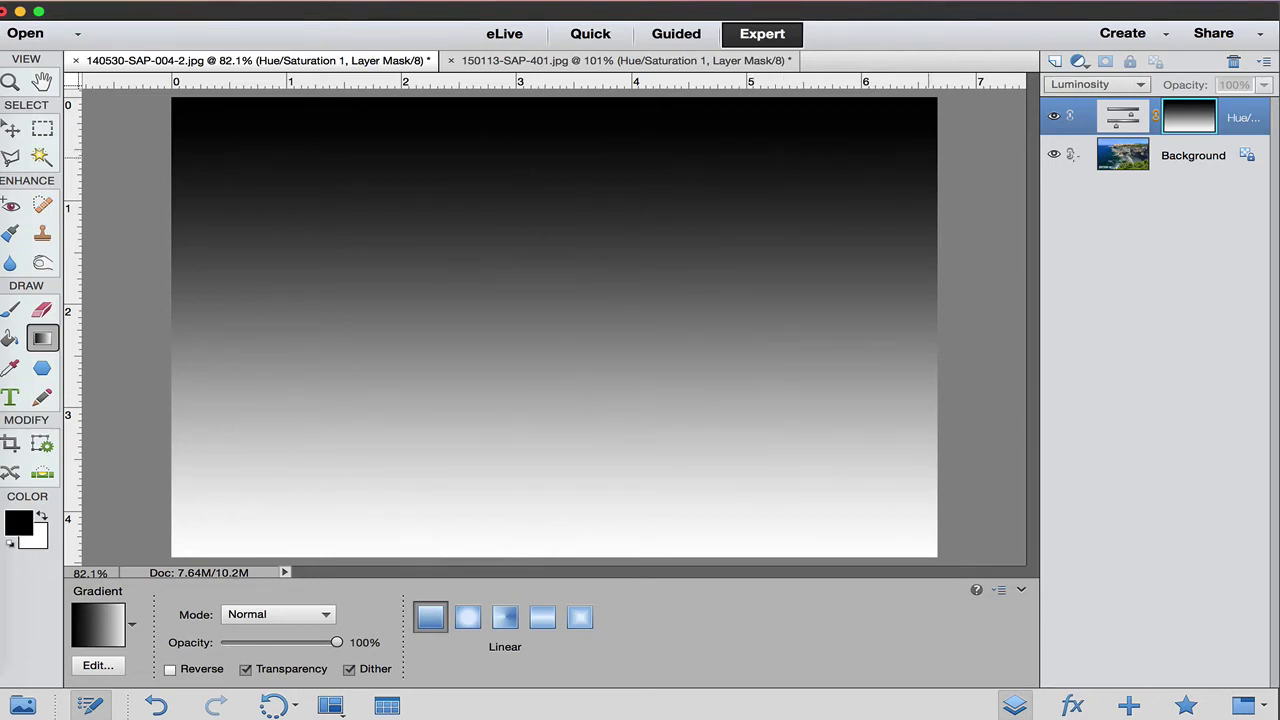
click(1121, 152)
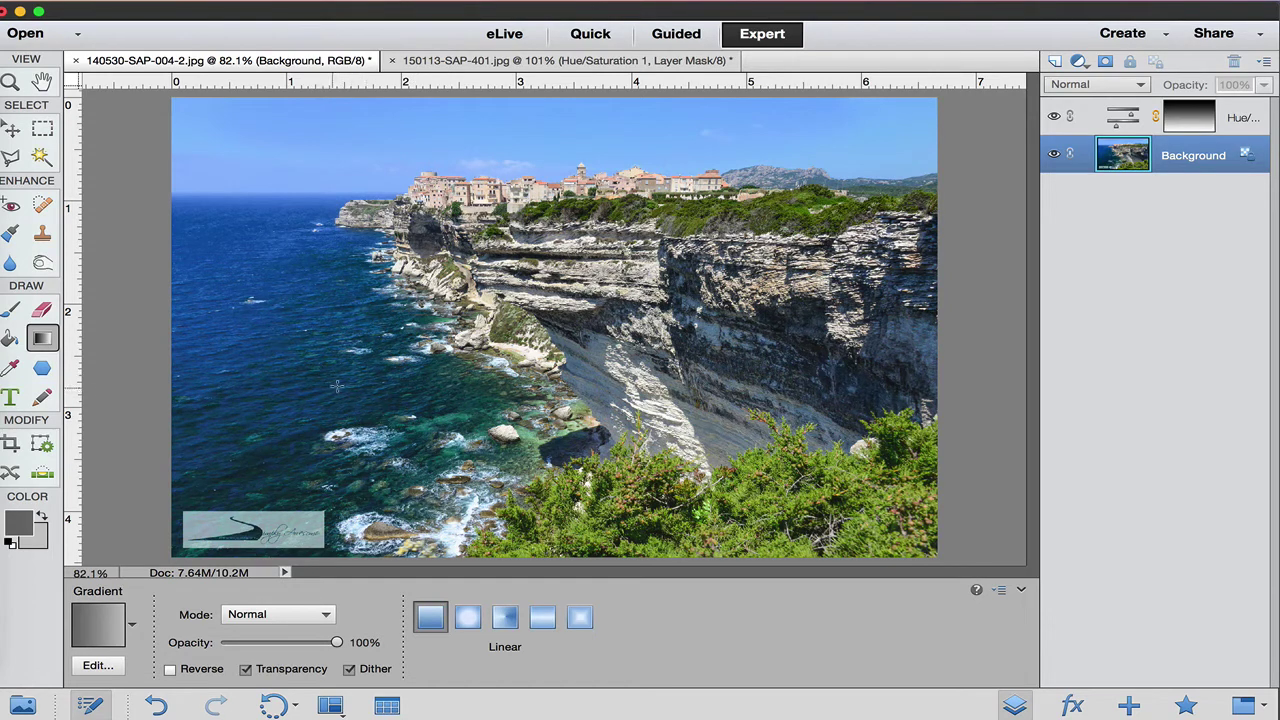
click(1053, 116)
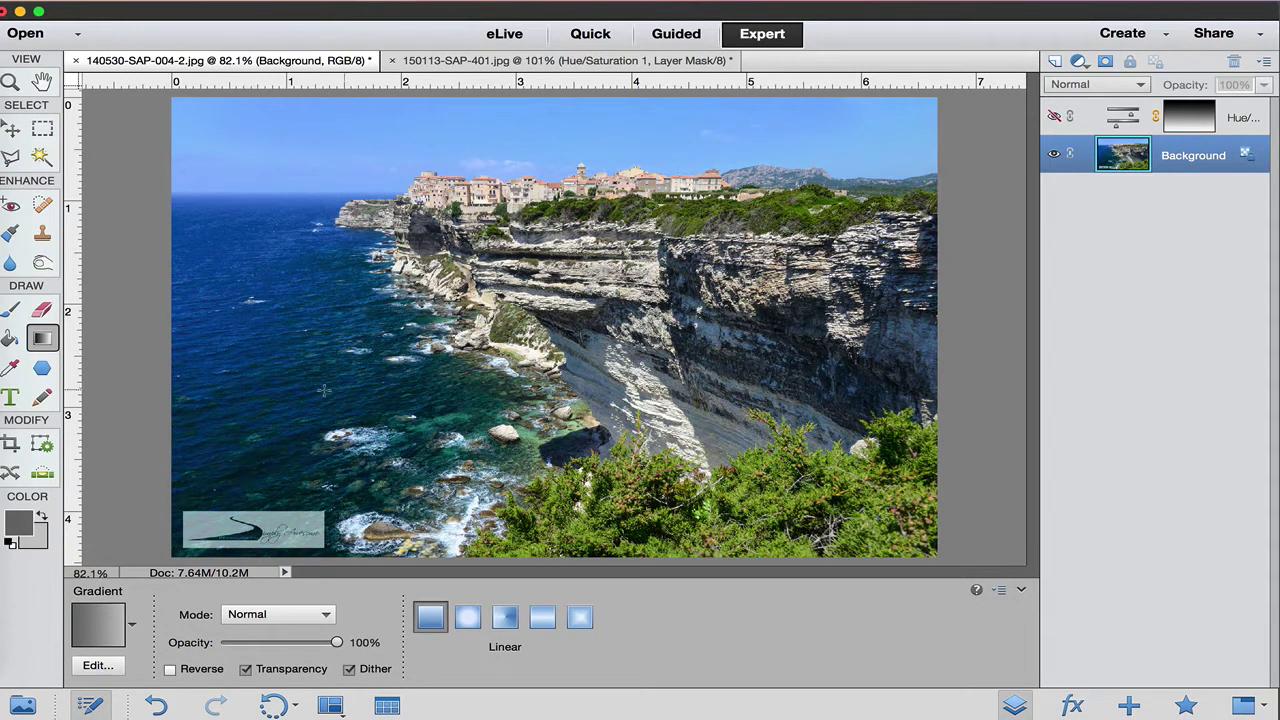
click(1053, 116)
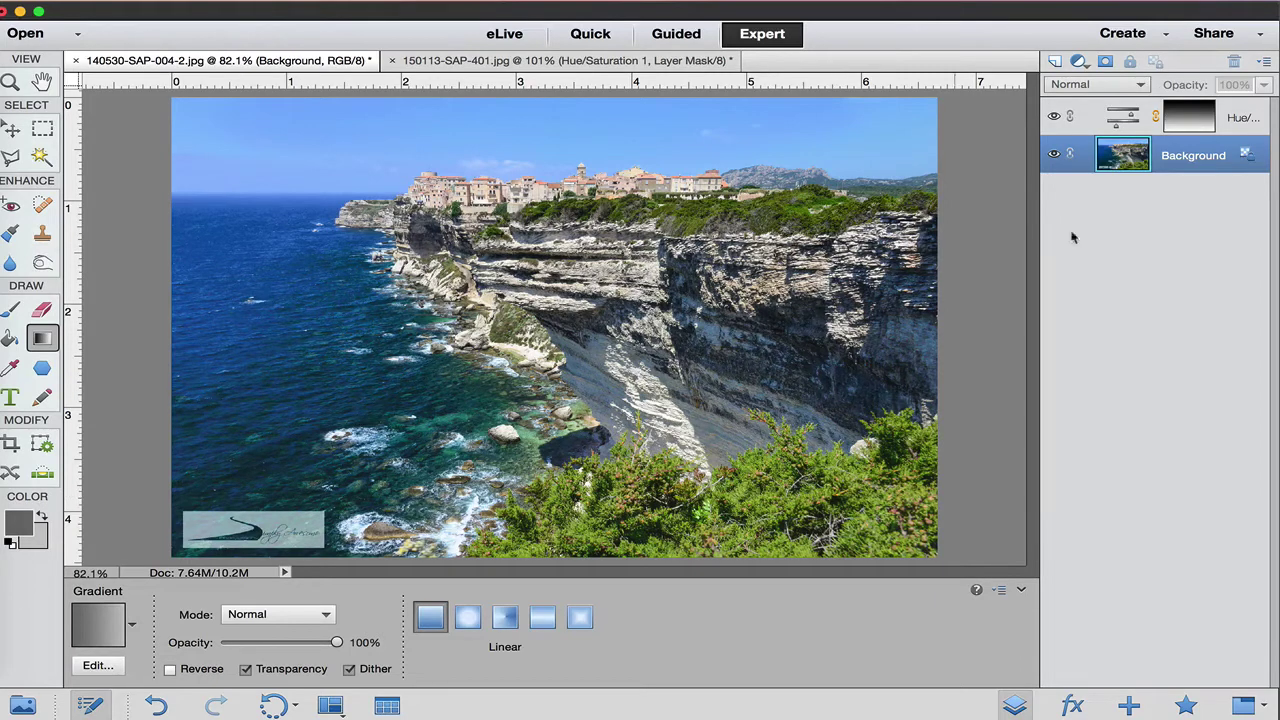
- Reopen the cliff adjustment's settings and raise Yellows Lightness to +24
click(1190, 117)
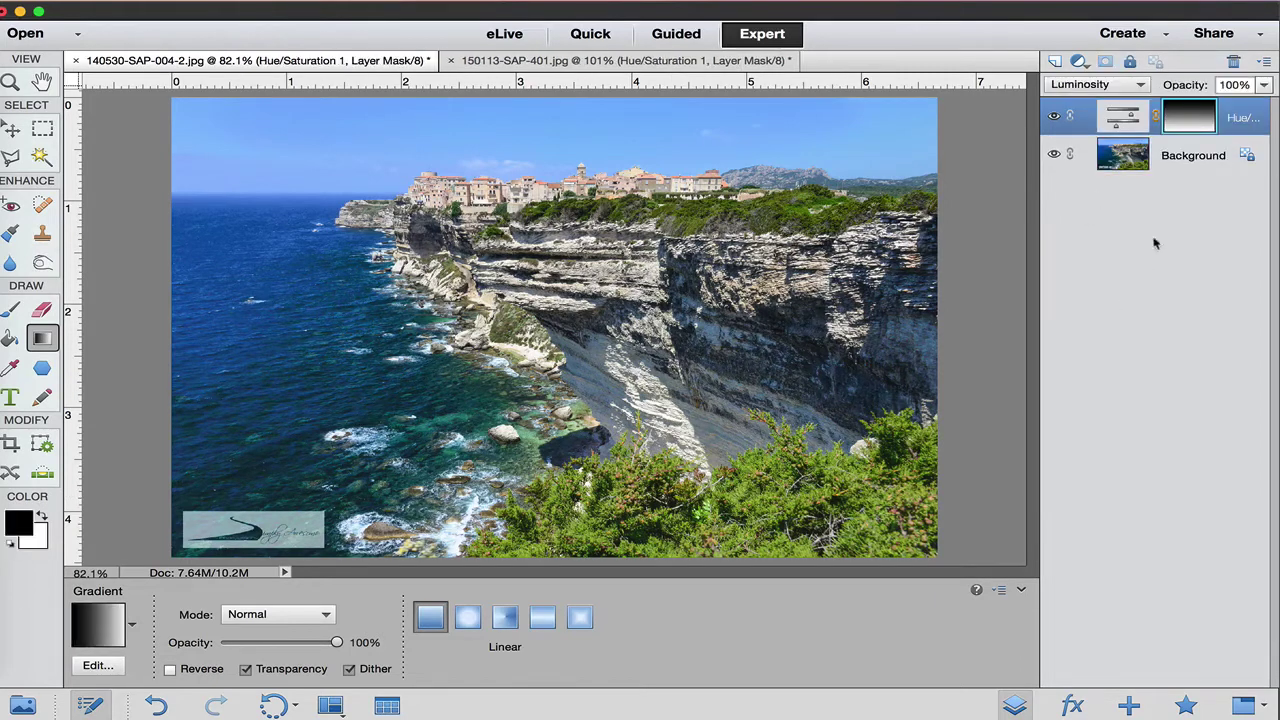
double_click(1116, 114)
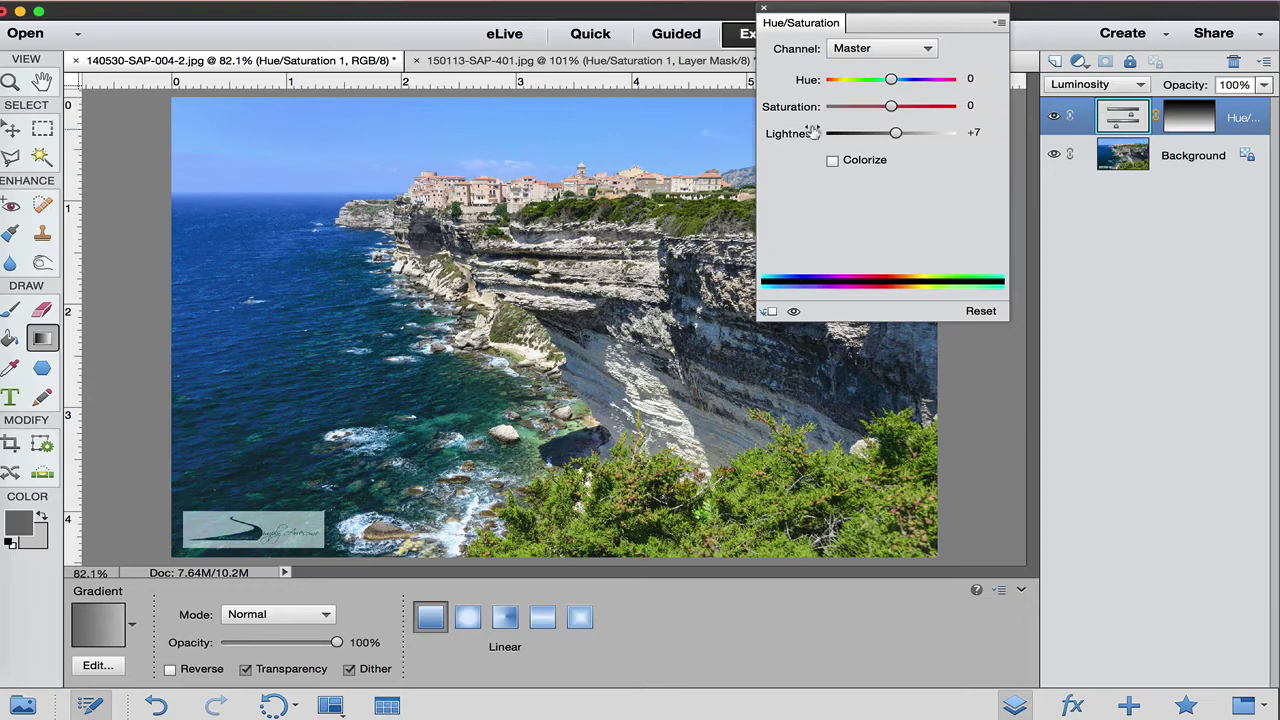
click(873, 49)
click(858, 77)
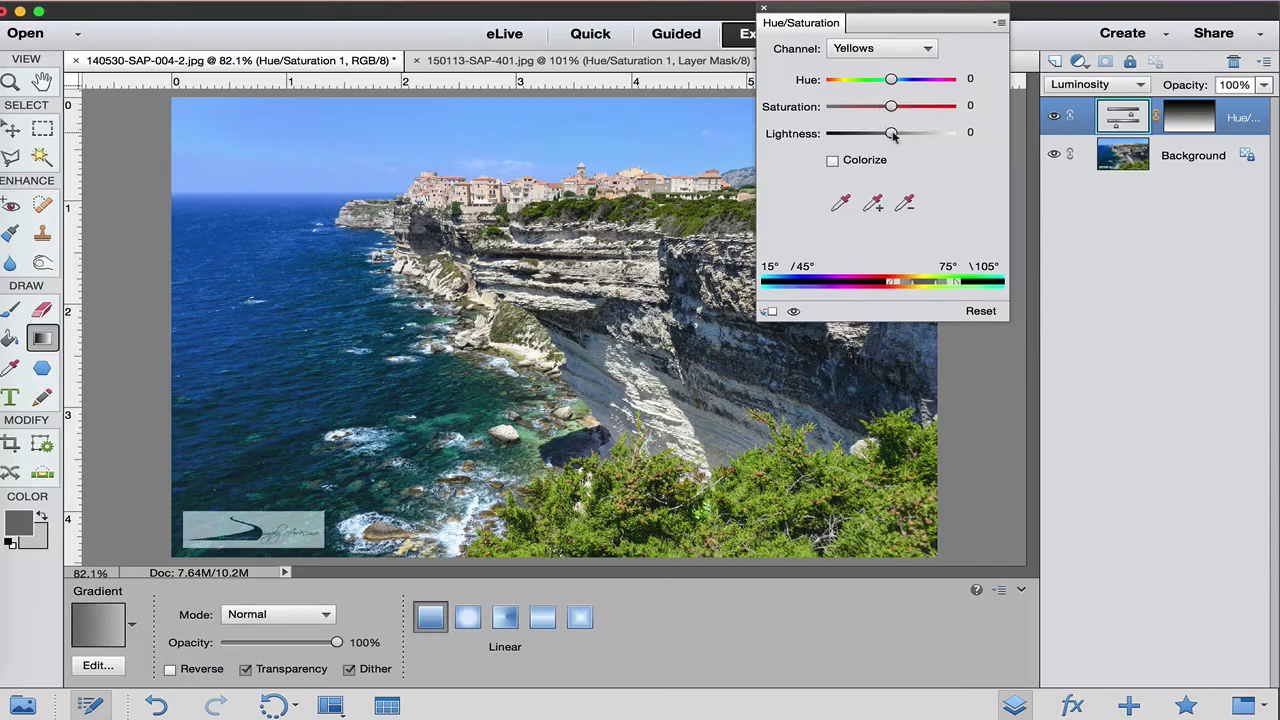
mouse_move(892, 134)
mouse_down()
mouse_move(934, 135)
mouse_move(838, 137)
mouse_move(951, 140)
mouse_move(826, 140)
mouse_move(930, 141)
mouse_move(890, 141)
mouse_move(911, 141)
mouse_up()
click(764, 8)
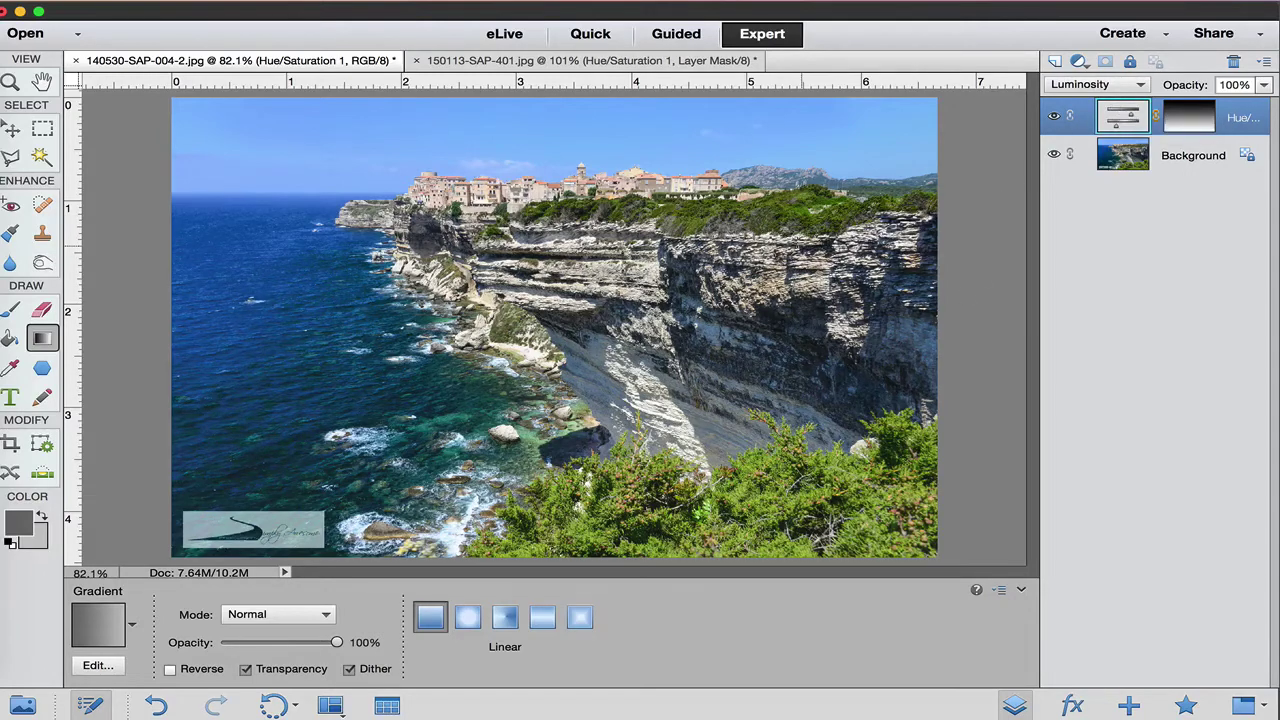
- Glance at the frosted-trees photo, then return to the 140530-SAP-004-2.jpg cliff photo
click(598, 62)
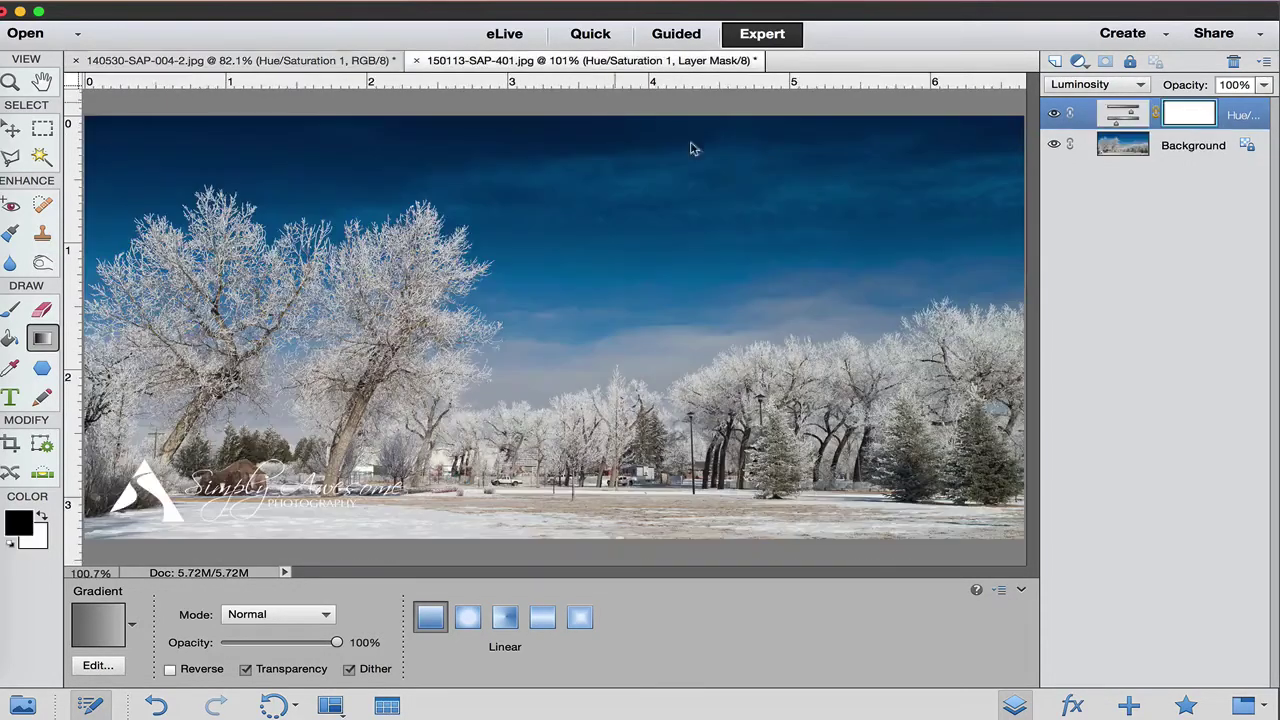
click(312, 62)
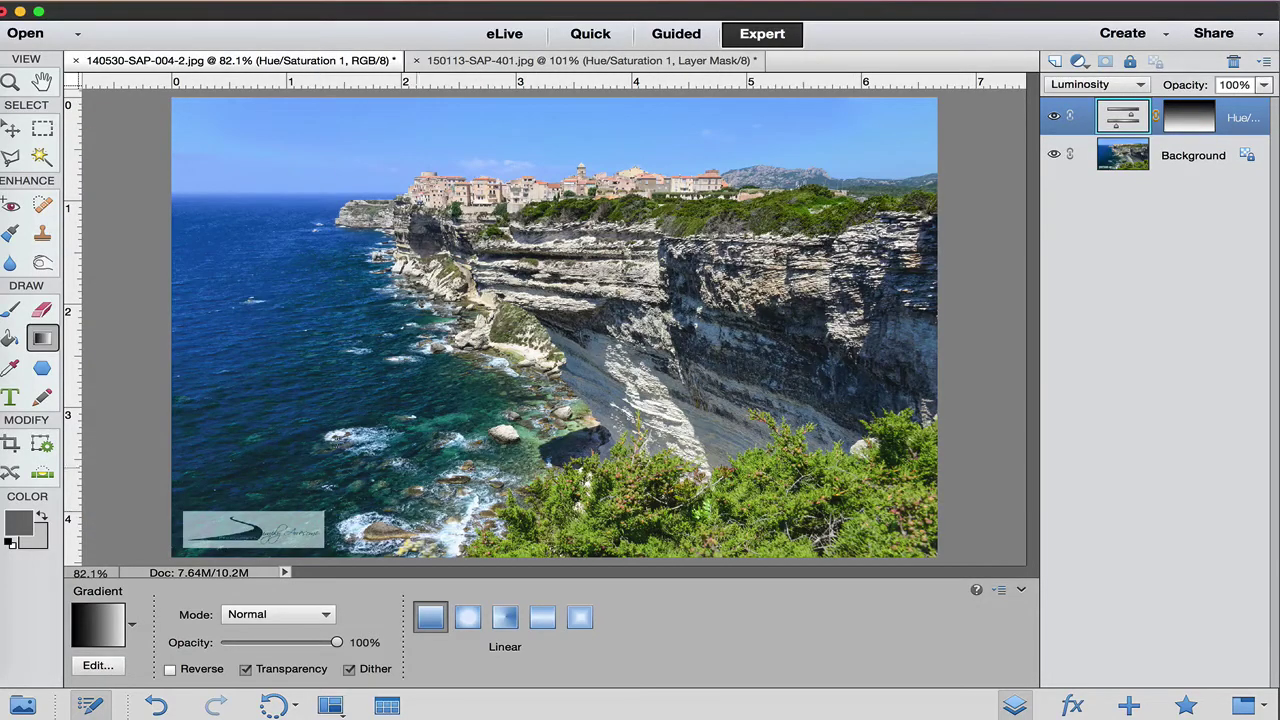